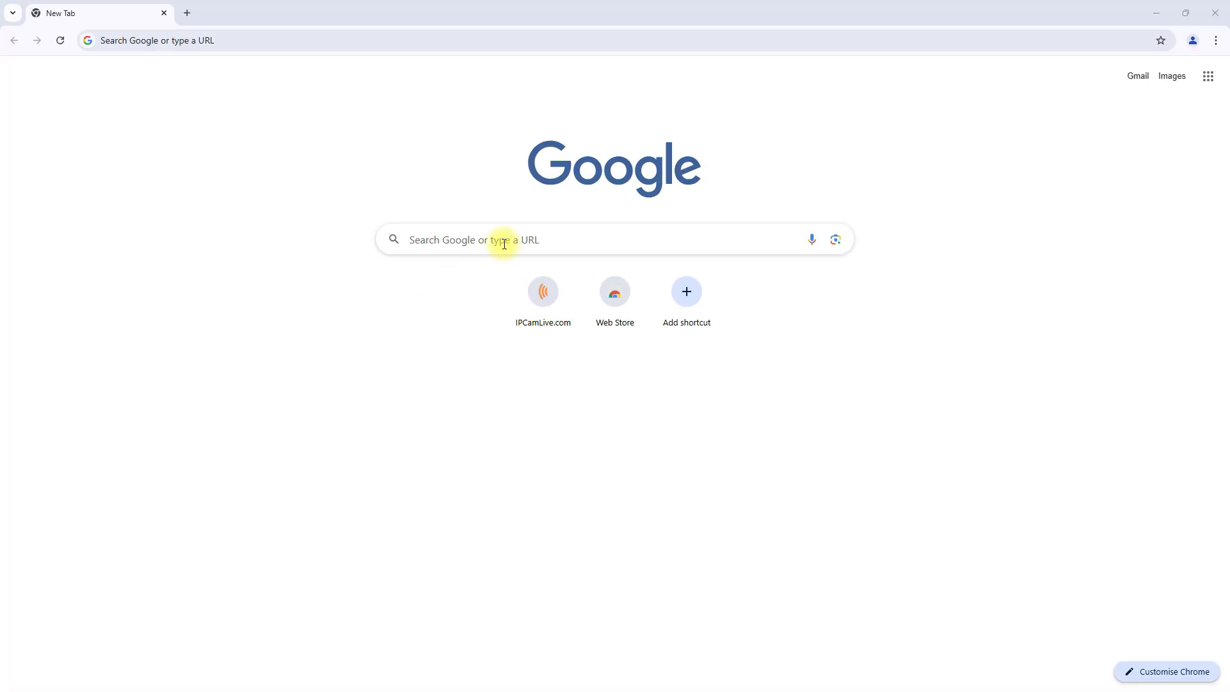
Search Google for 'what's my ip address' and select the public IP 84.224.48.151.
{"action": "left_click", "coordinate": [504, 243]}
{"action": "type", "text": "what"}
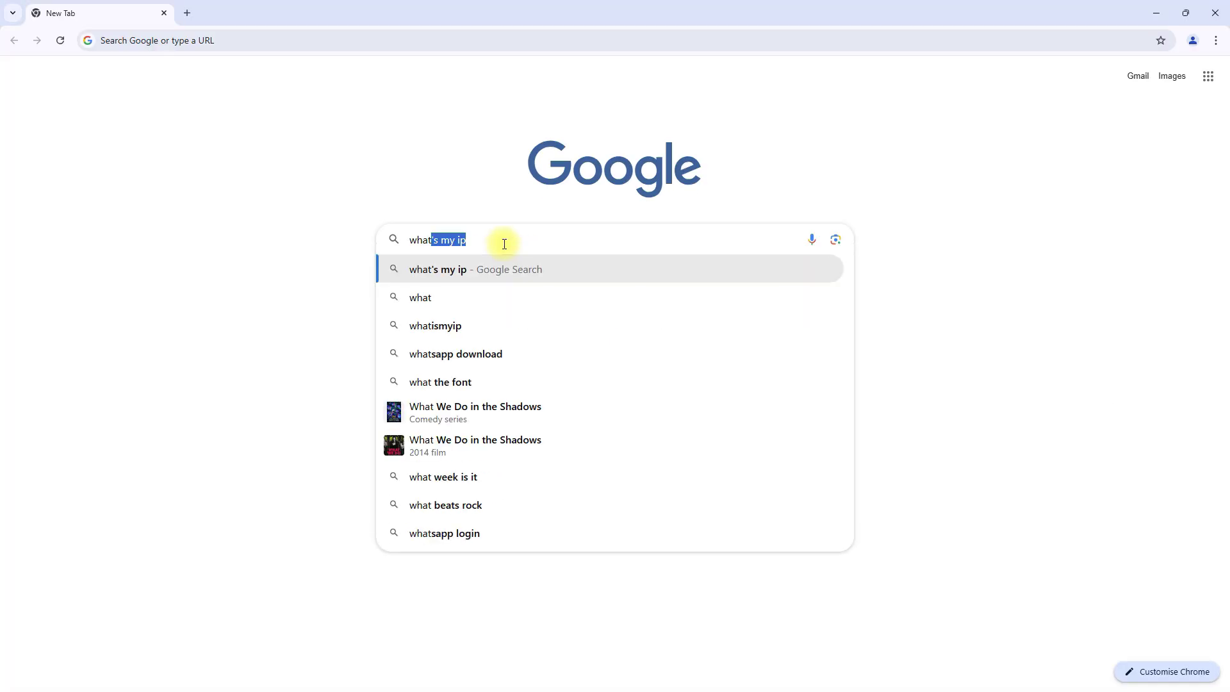
{"action": "type", "text": "'s my i"}
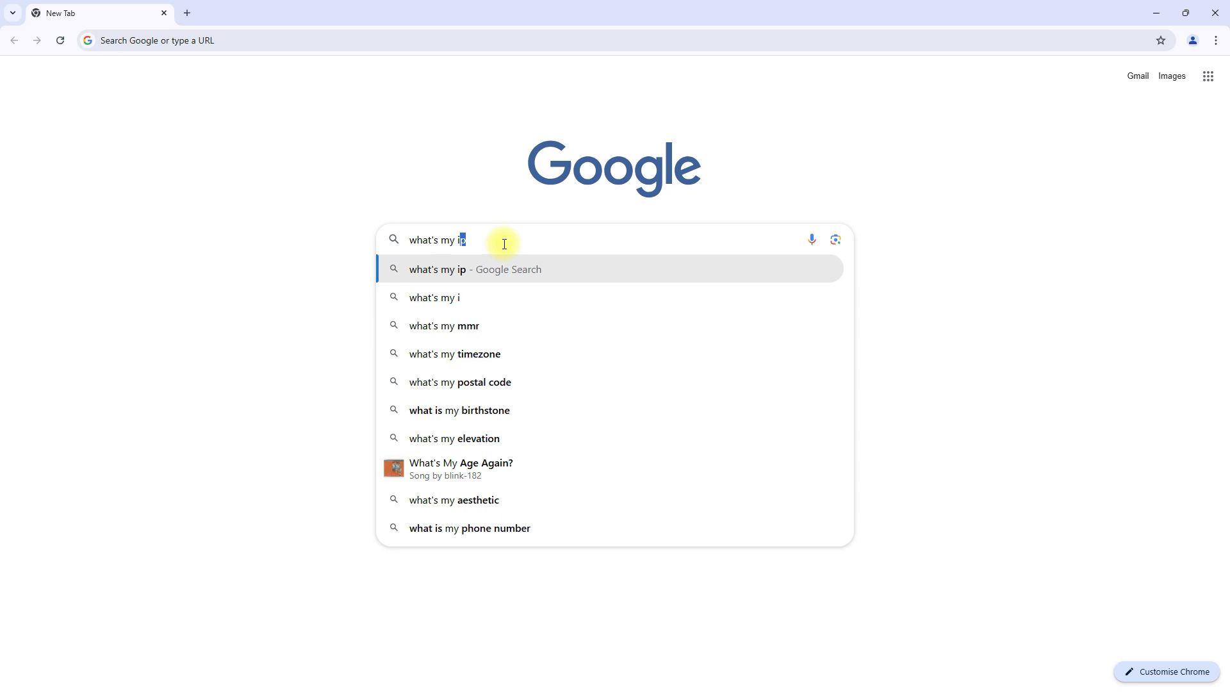
{"action": "type", "text": "p address"}
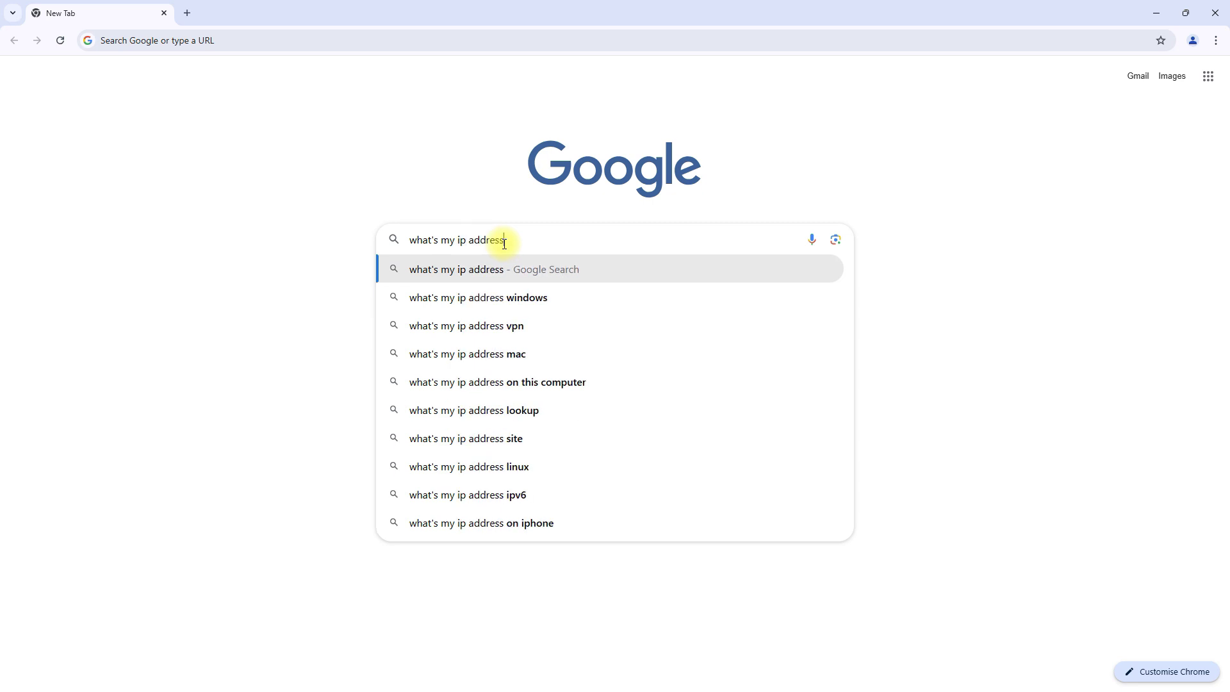
{"action": "key", "text": "Return"}
{"action": "scroll", "coordinate": [502, 244], "scroll_direction": "down", "scroll_amount": 3}
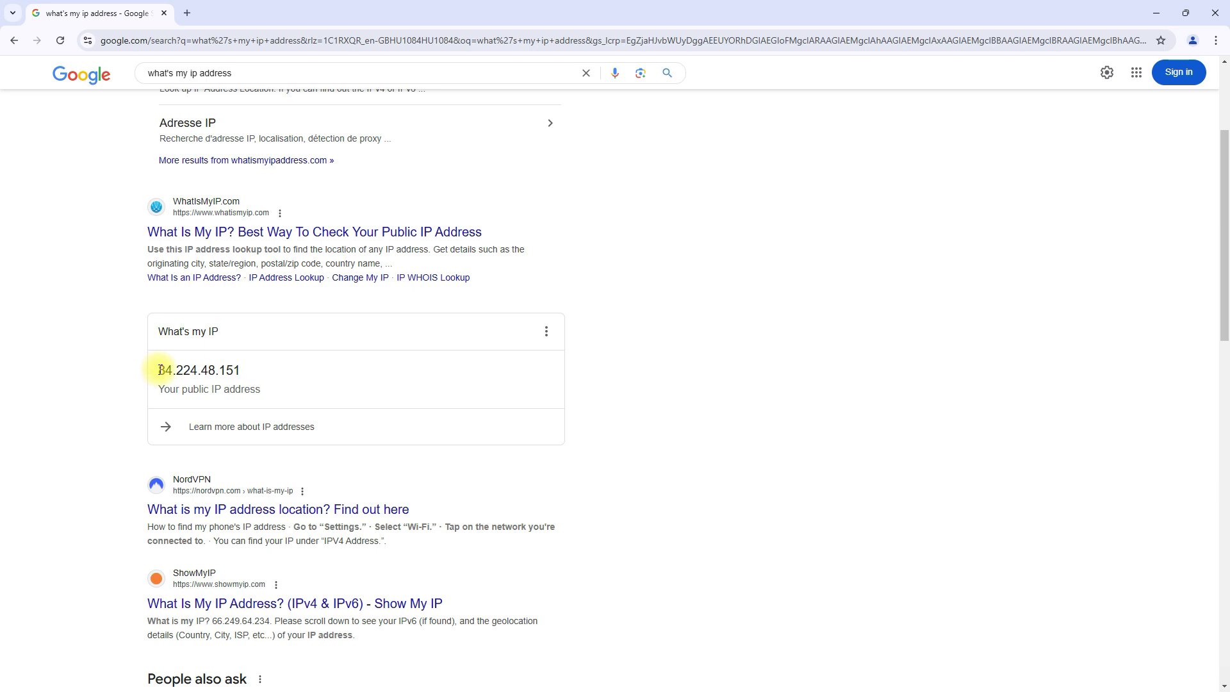
{"action": "left_click_drag", "start_coordinate": [158, 369], "coordinate": [220, 365]}
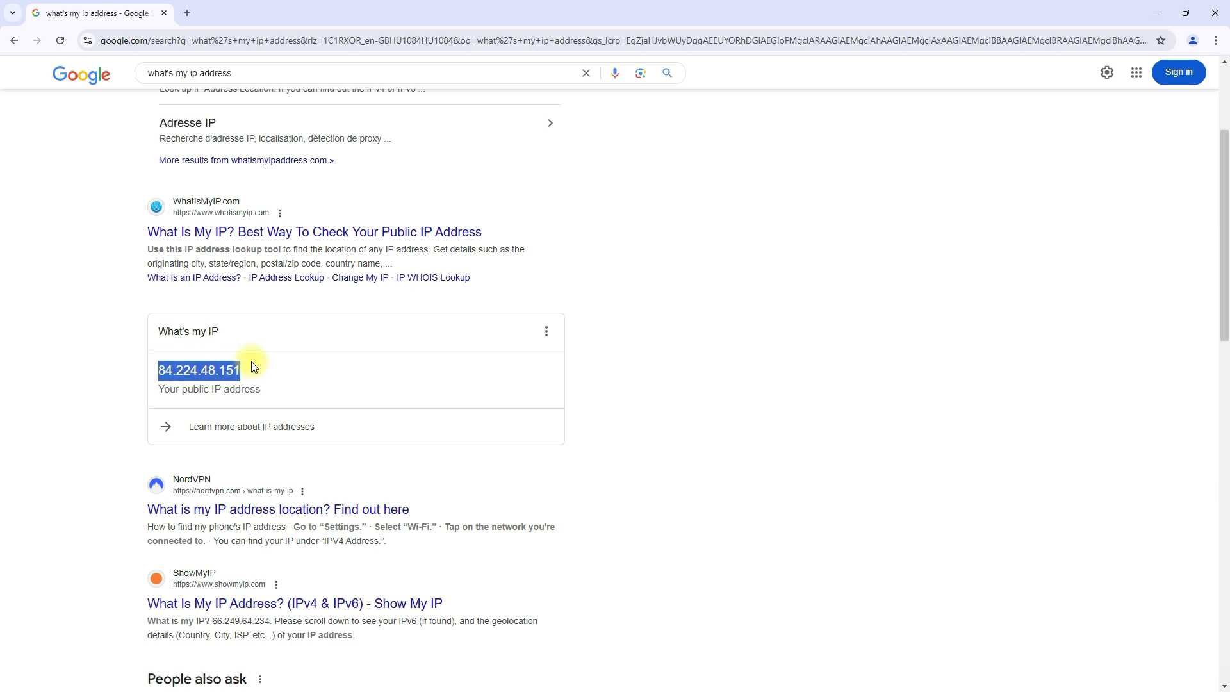
{"action": "left_click", "coordinate": [252, 370]}
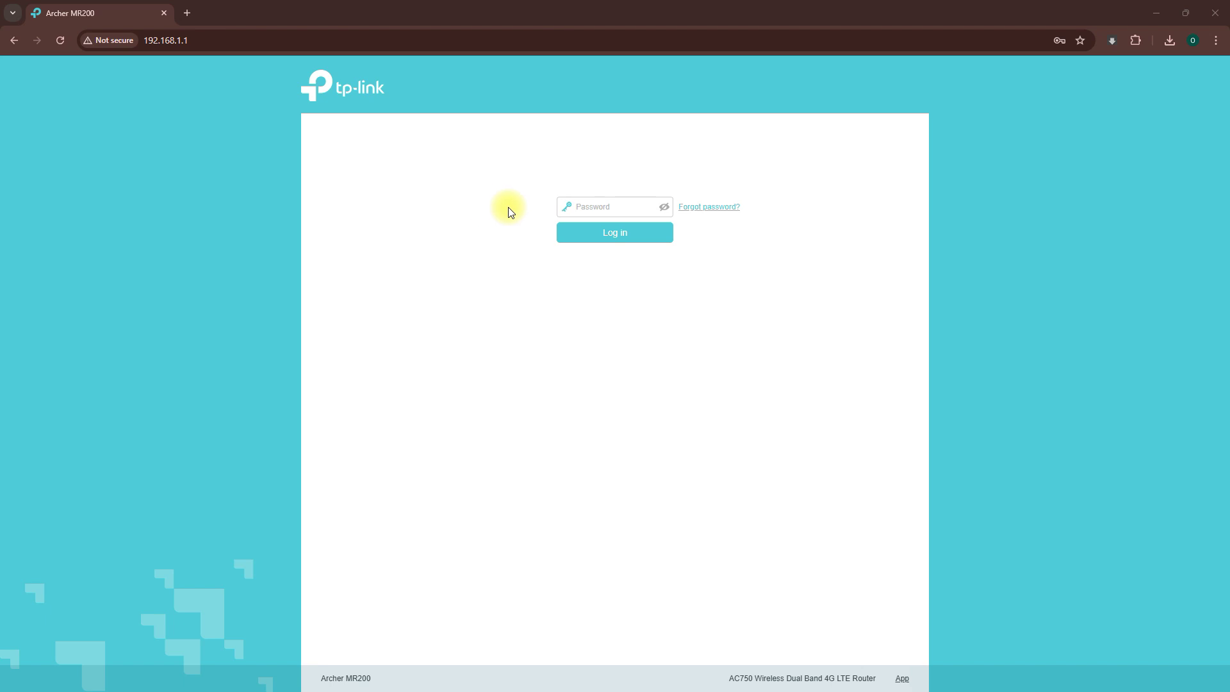
Log in with the router admin password, decline saving it, and expand Advanced > NAT Forwarding.
{"action": "left_click", "coordinate": [626, 208]}
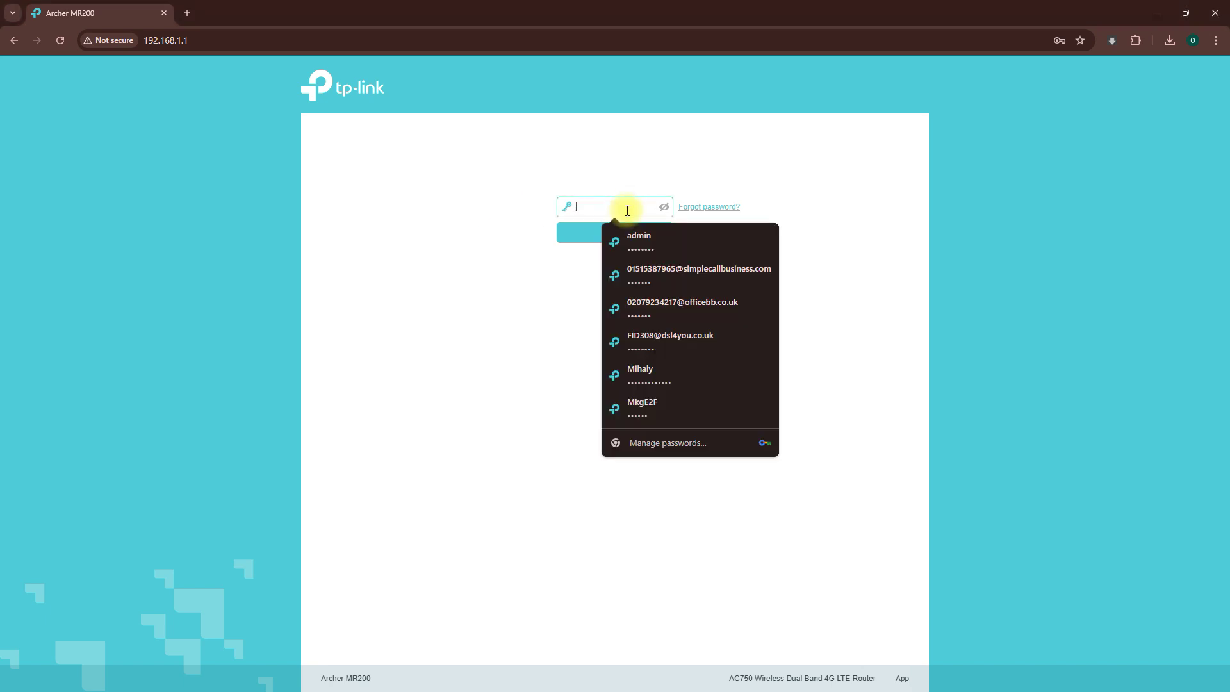
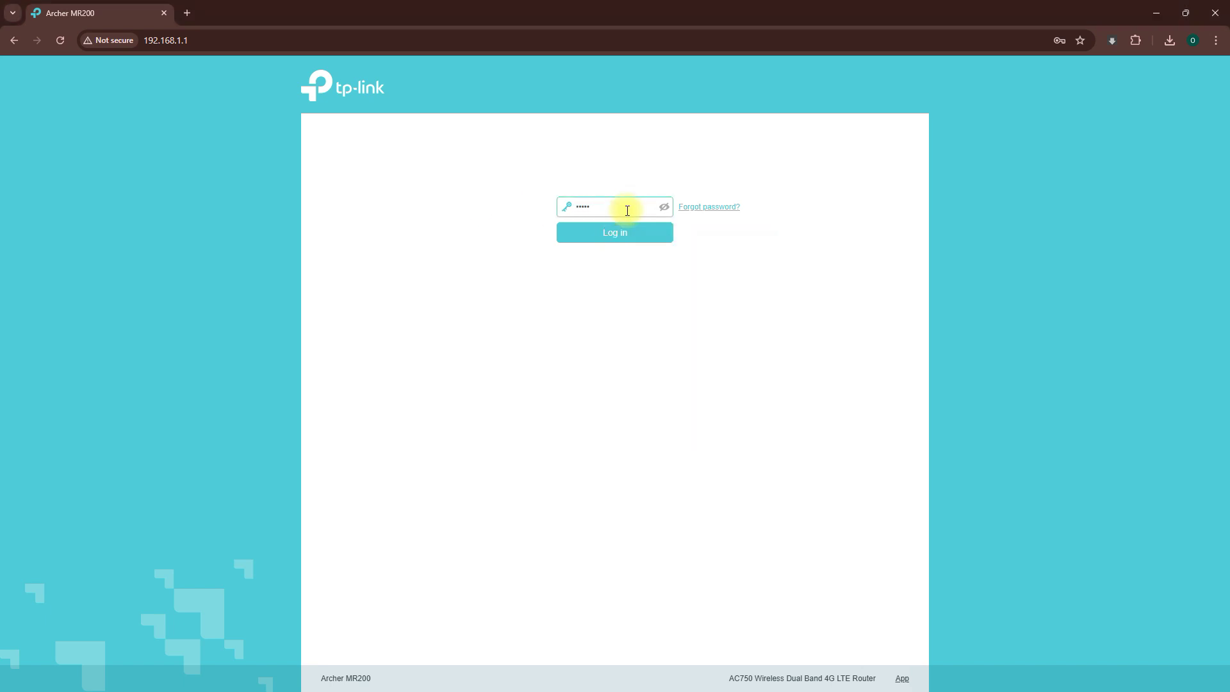
{"action": "key", "text": "Return"}
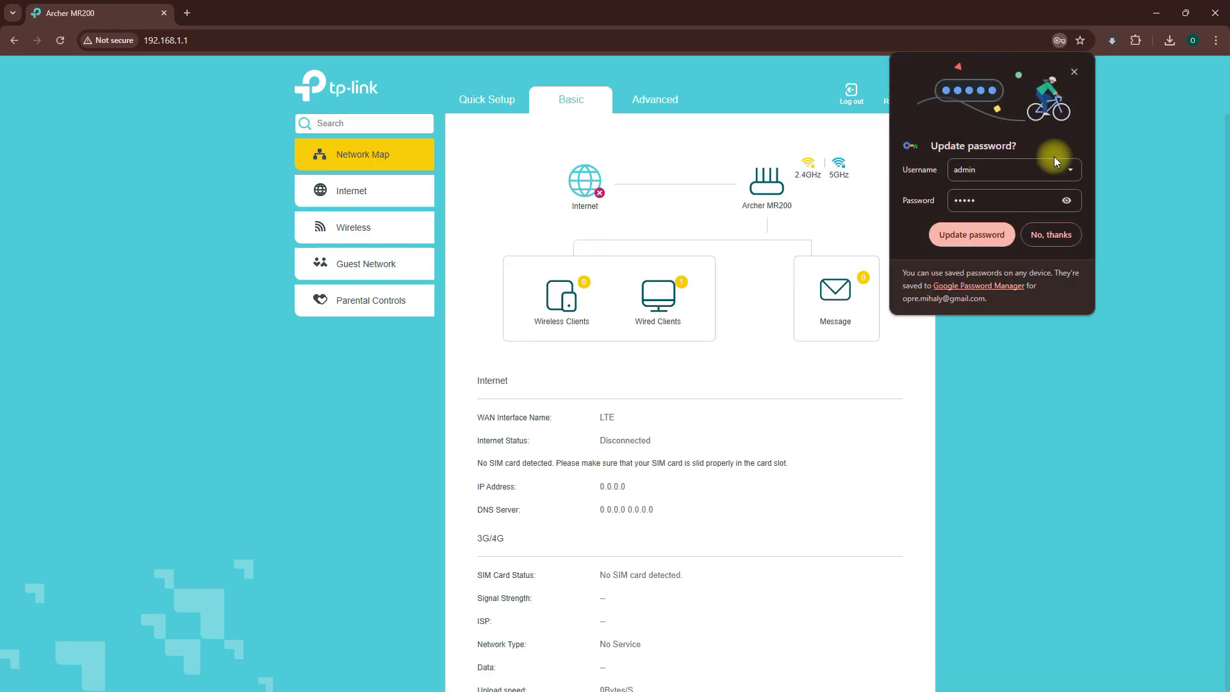
{"action": "left_click", "coordinate": [1063, 235]}
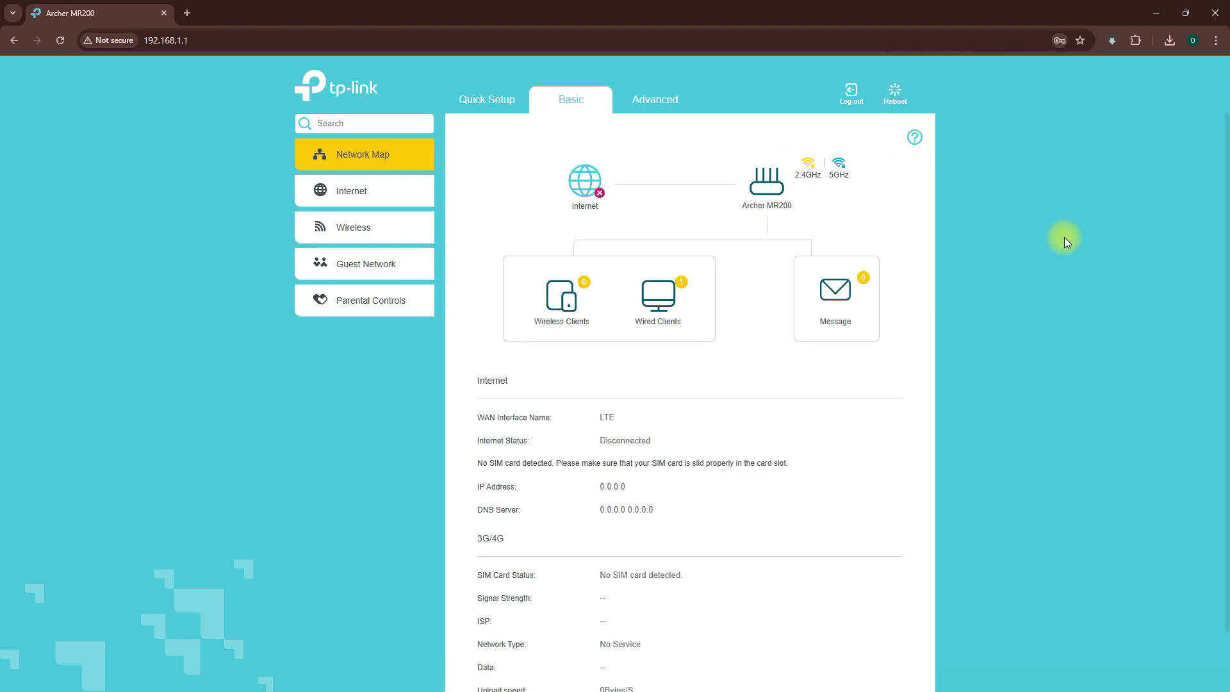
{"action": "left_click", "coordinate": [657, 104]}
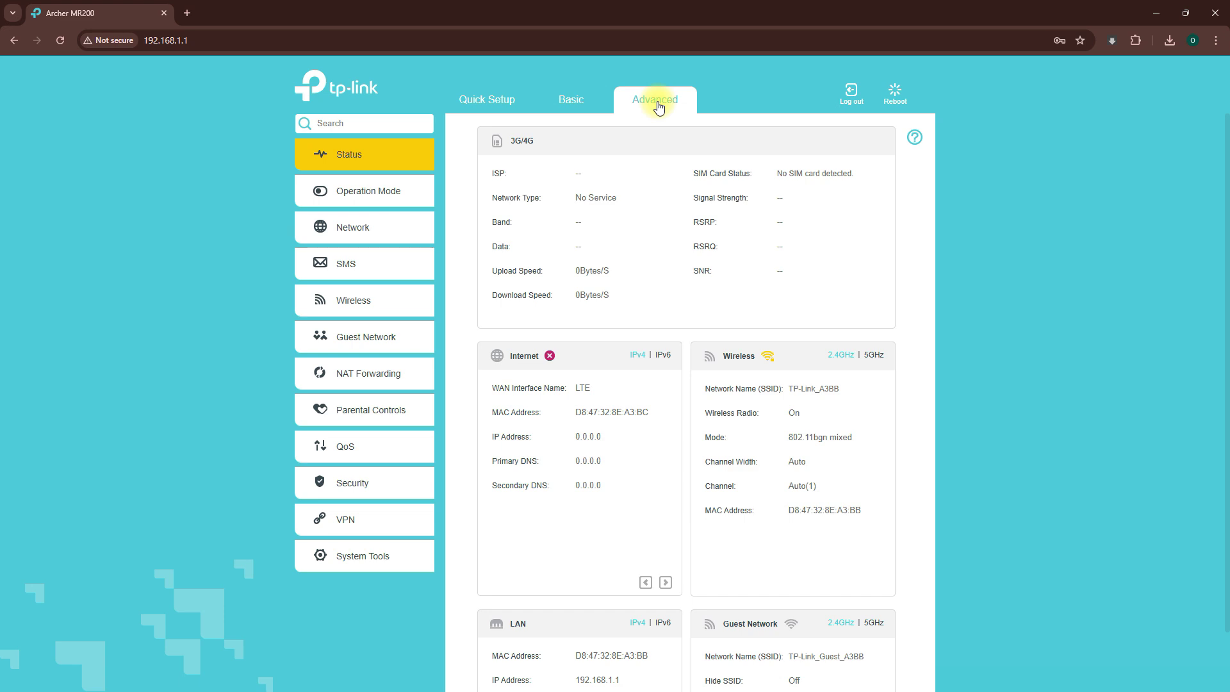
{"action": "left_click", "coordinate": [378, 378]}
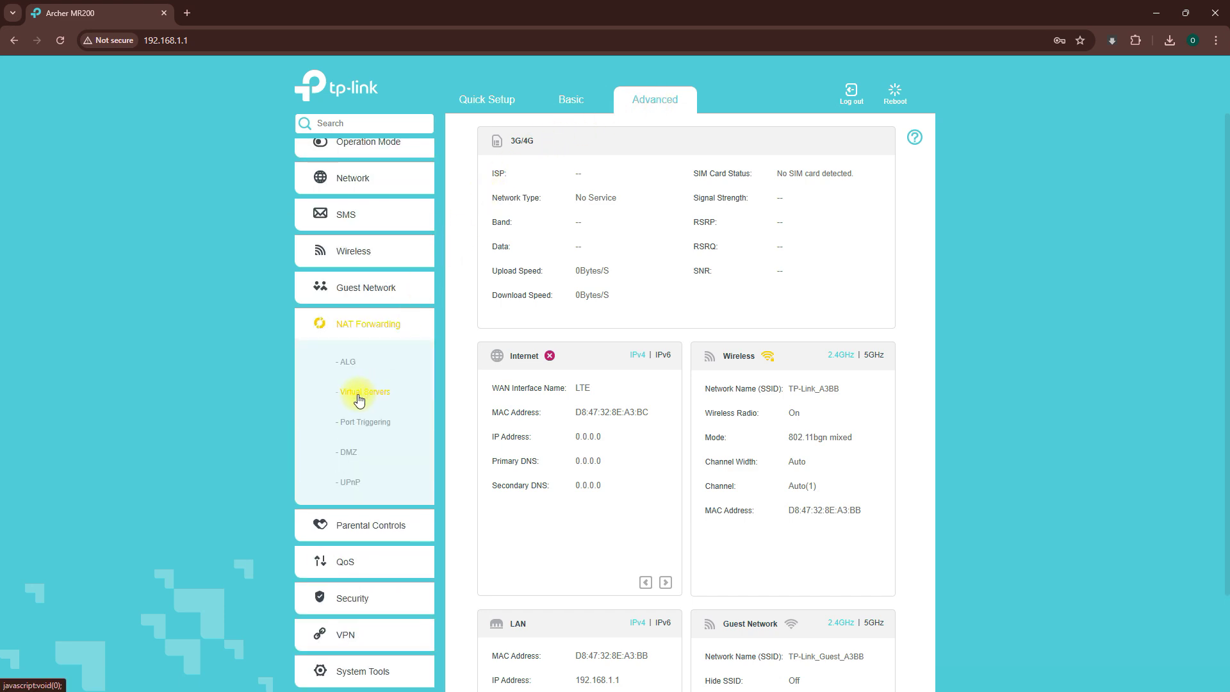
Start a new Virtual Servers entry named Onvif with external port 8080.
{"action": "left_click", "coordinate": [359, 397]}
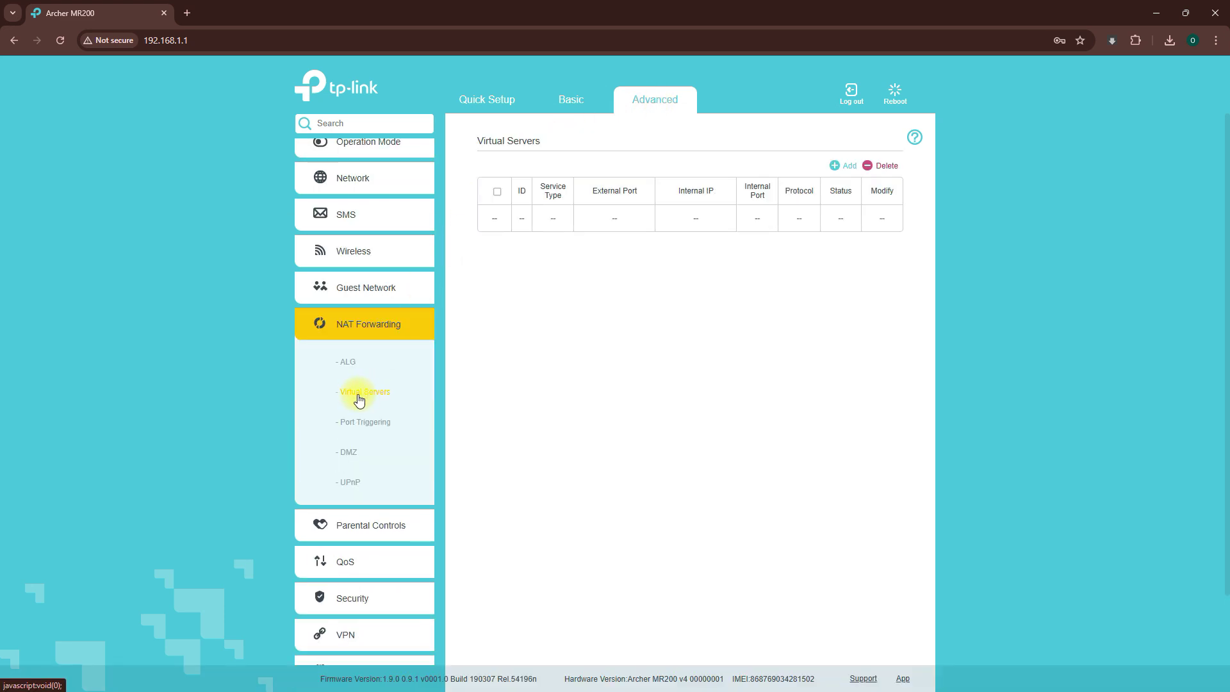
{"action": "left_click", "coordinate": [846, 167]}
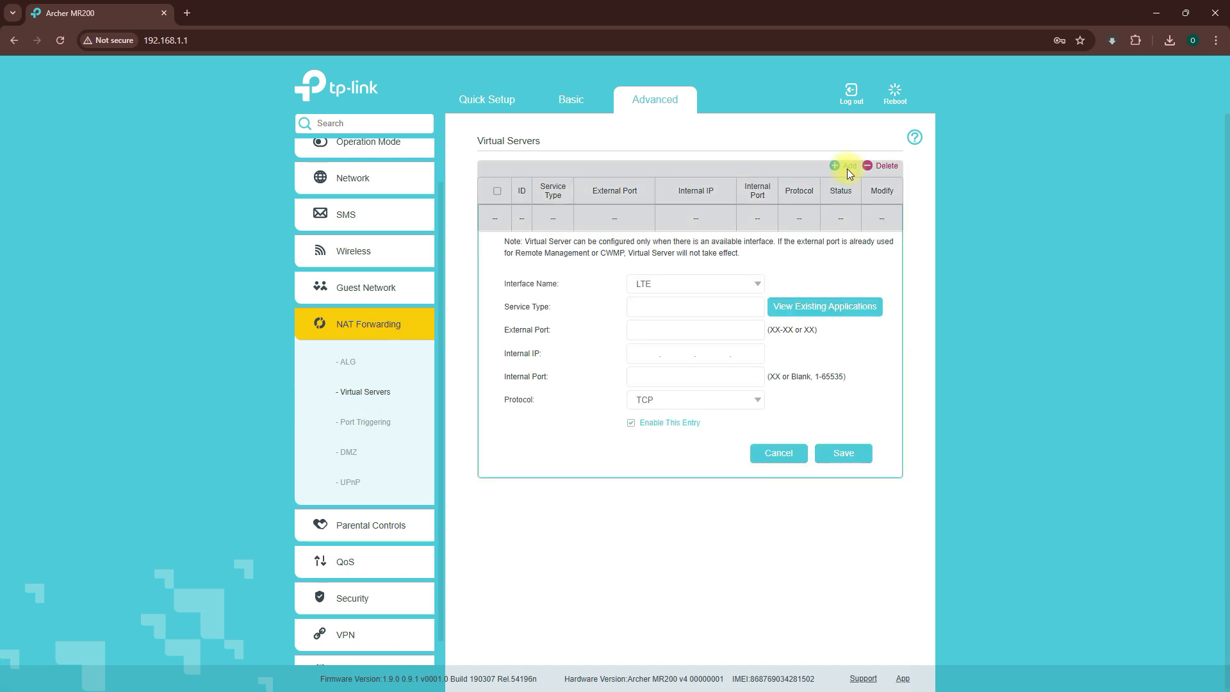
{"action": "left_click", "coordinate": [669, 311]}
{"action": "type", "text": "Onvif"}
{"action": "left_click", "coordinate": [660, 332]}
{"action": "type", "text": "8080"}
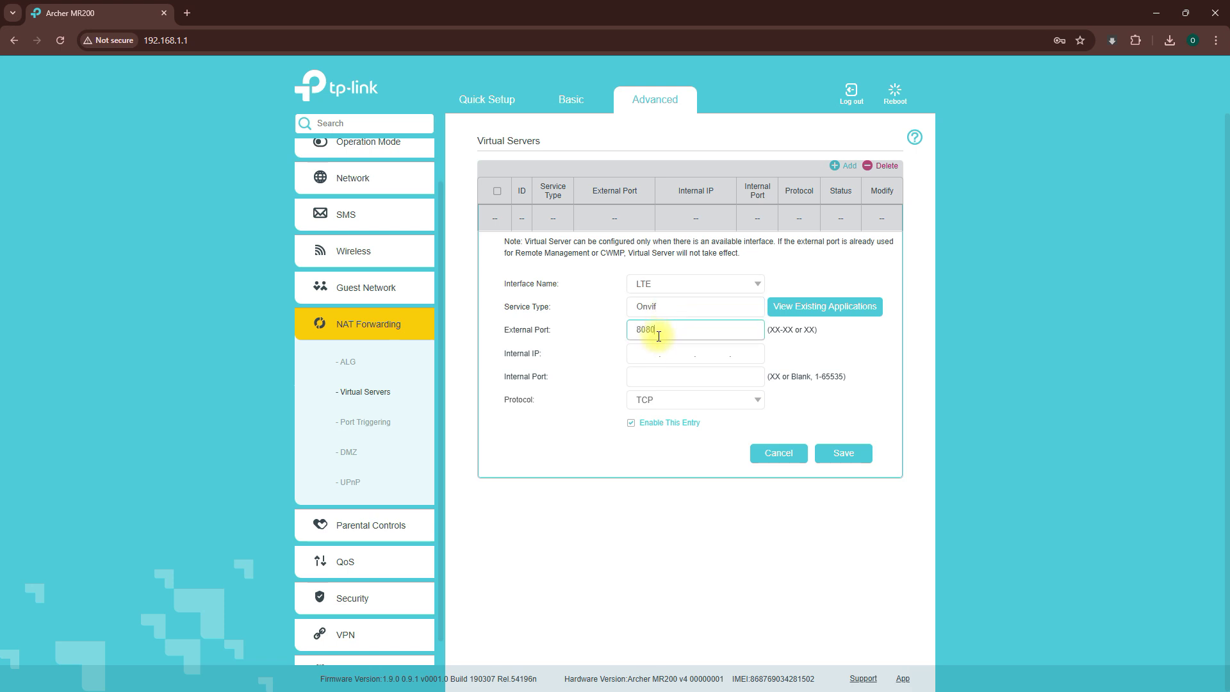
Point the entry to 192.168.1.163 port 80 with protocol ALL, and save it.
{"action": "left_click", "coordinate": [646, 356]}
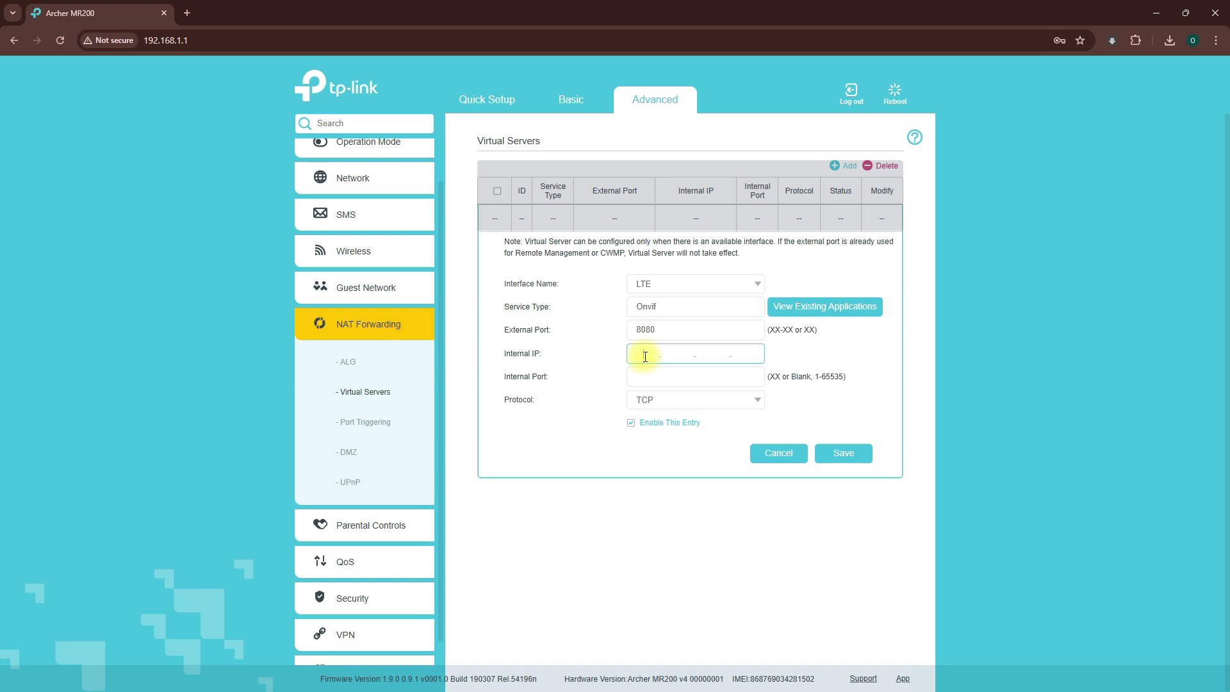
{"action": "type", "text": "192.168.1.163"}
{"action": "left_click", "coordinate": [643, 381]}
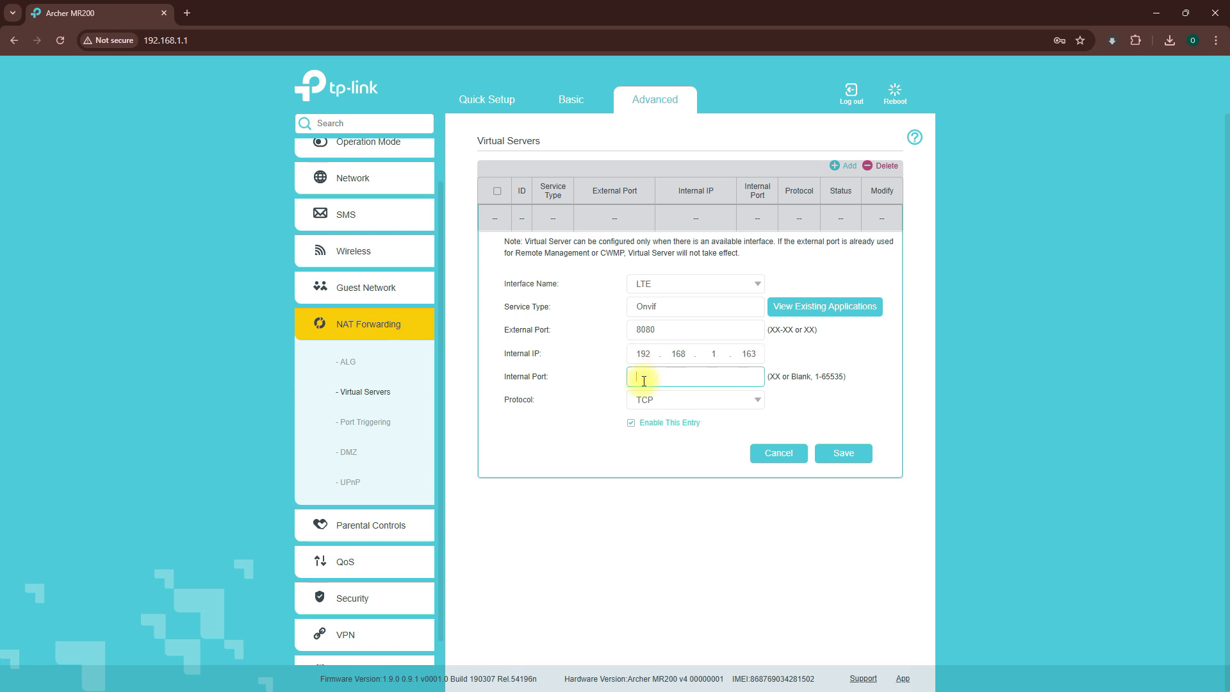
{"action": "type", "text": "80"}
{"action": "left_click", "coordinate": [686, 410]}
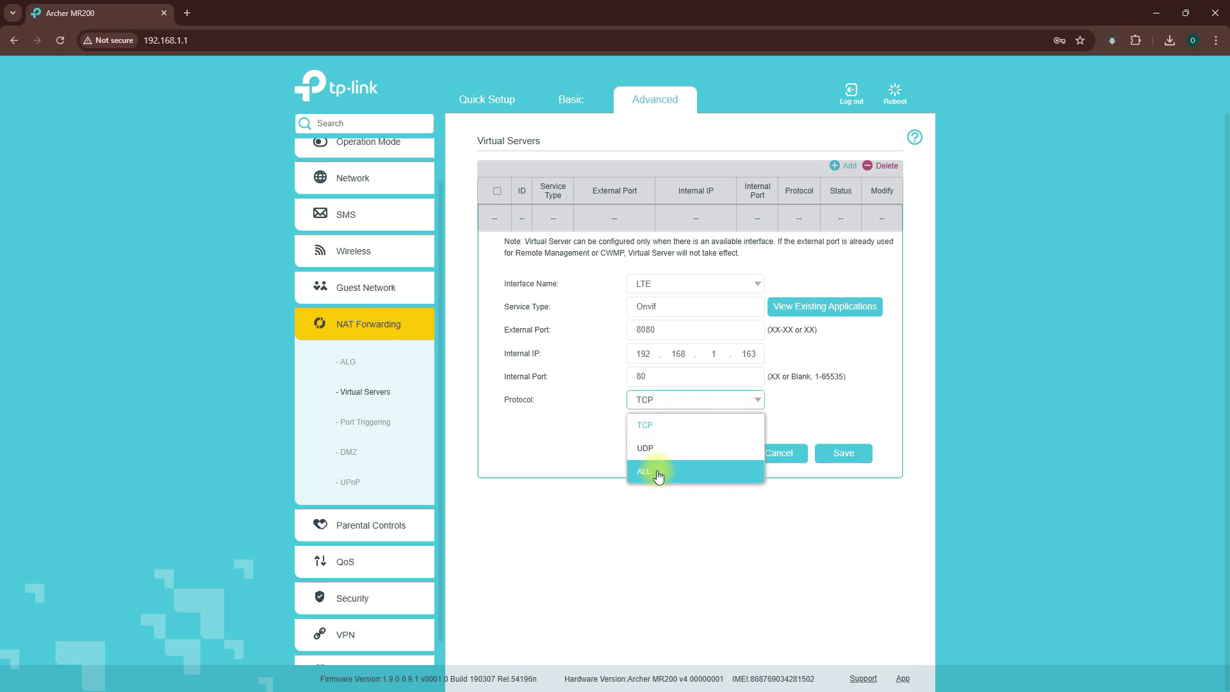
{"action": "left_click", "coordinate": [654, 471]}
{"action": "left_click", "coordinate": [844, 454]}
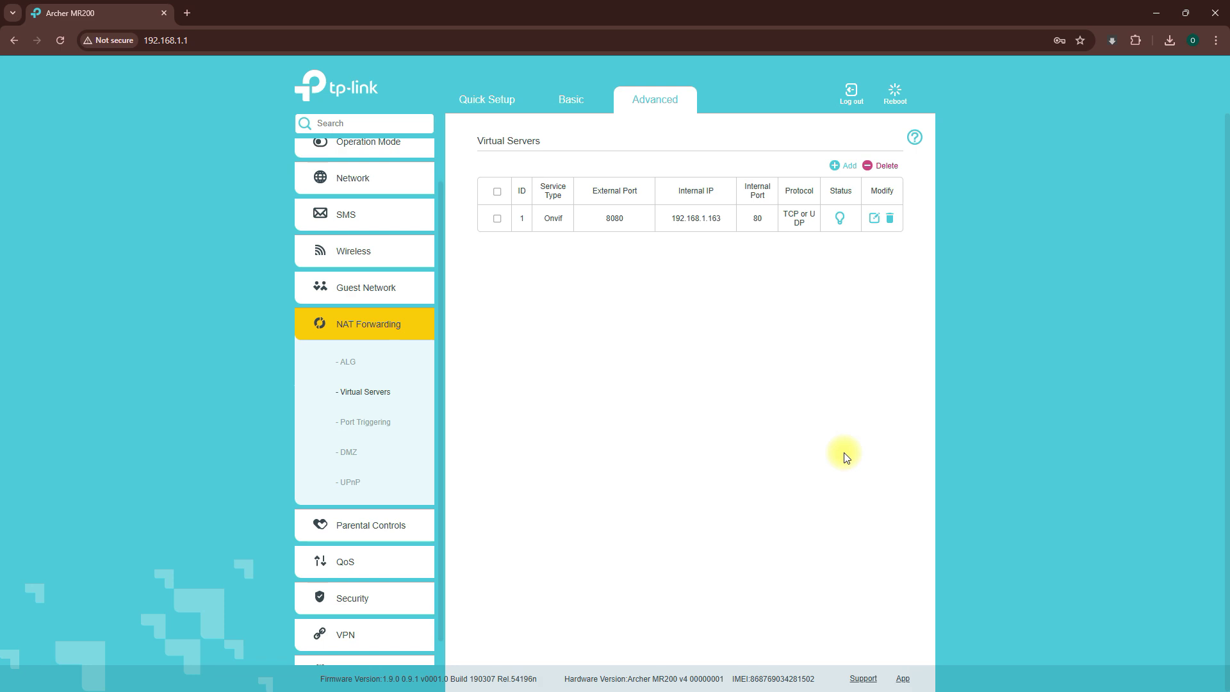
Add and save an RTSP rule: external port 554 to 192.168.1.163 port 554, protocol ALL.
{"action": "left_click", "coordinate": [848, 167]}
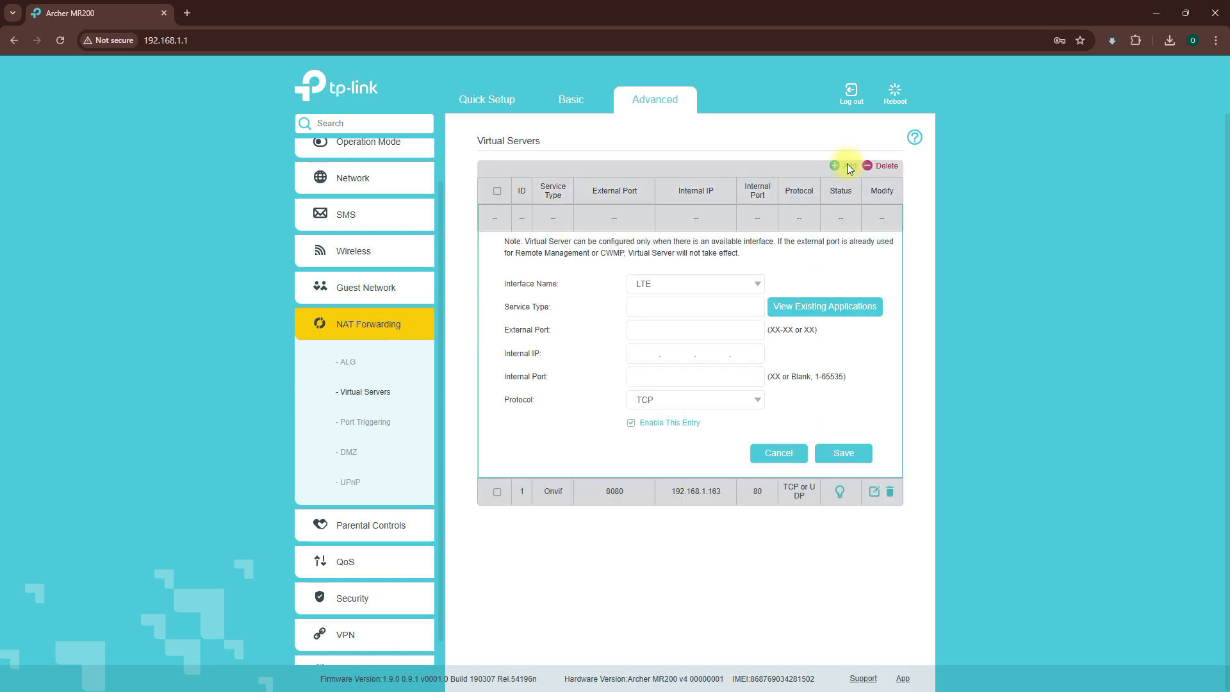
{"action": "left_click", "coordinate": [680, 308]}
{"action": "type", "text": "RTSP"}
{"action": "left_click", "coordinate": [656, 334]}
{"action": "type", "text": "554"}
{"action": "left_click", "coordinate": [637, 355]}
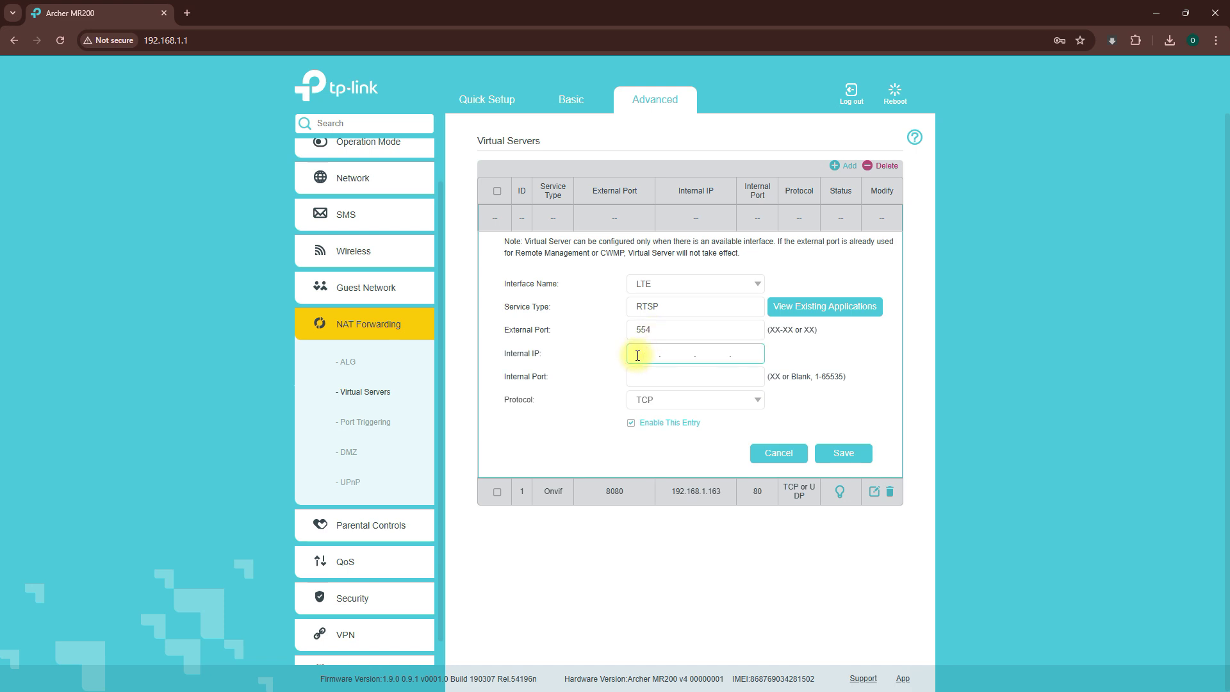
{"action": "type", "text": "192 . 168 . 1 . 163"}
{"action": "left_click", "coordinate": [633, 379]}
{"action": "type", "text": "554"}
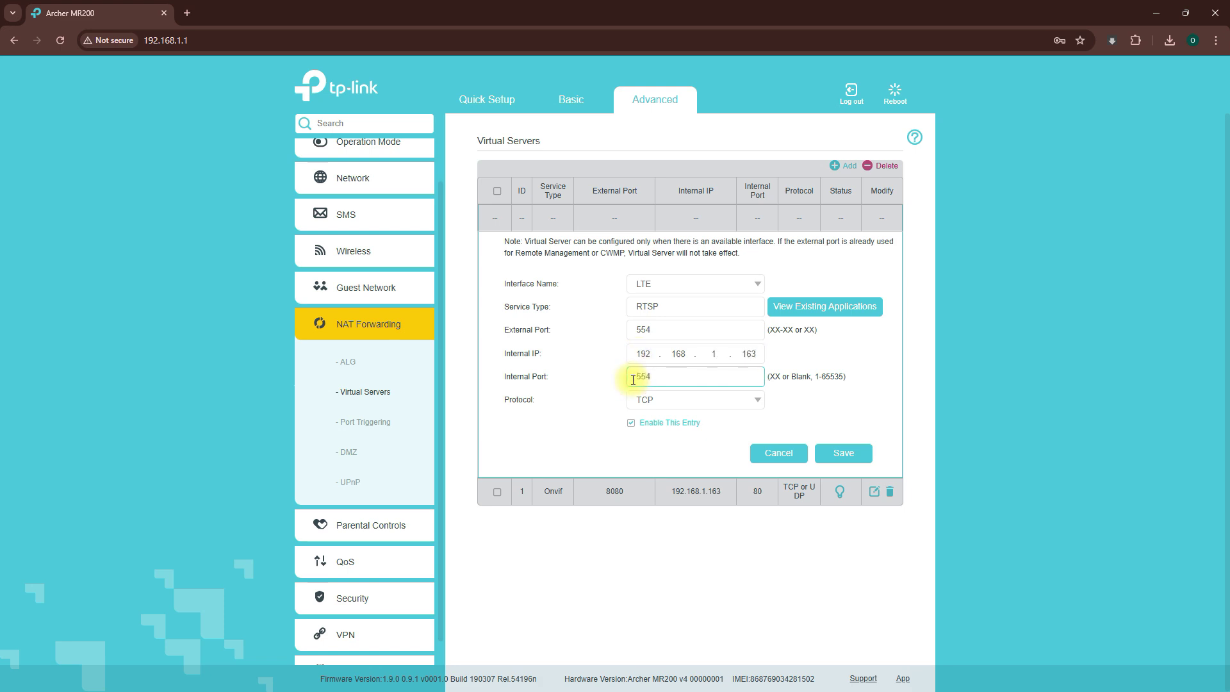
{"action": "left_click", "coordinate": [670, 400]}
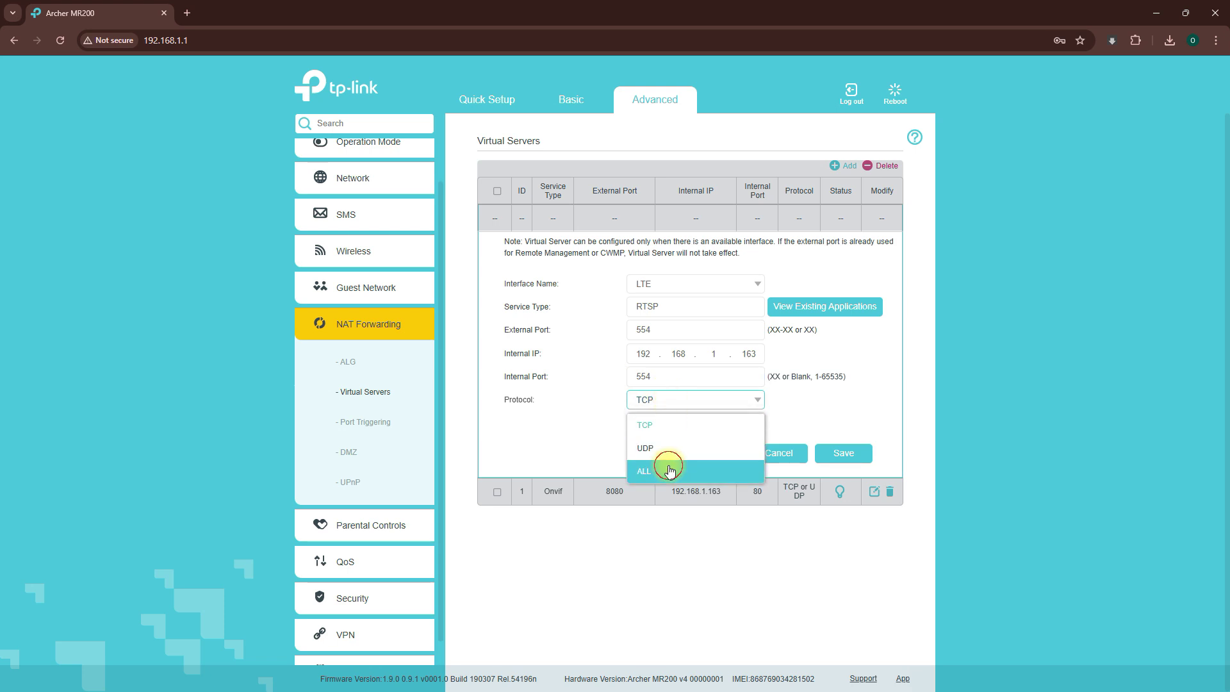
{"action": "left_click", "coordinate": [670, 471]}
{"action": "left_click", "coordinate": [862, 454]}
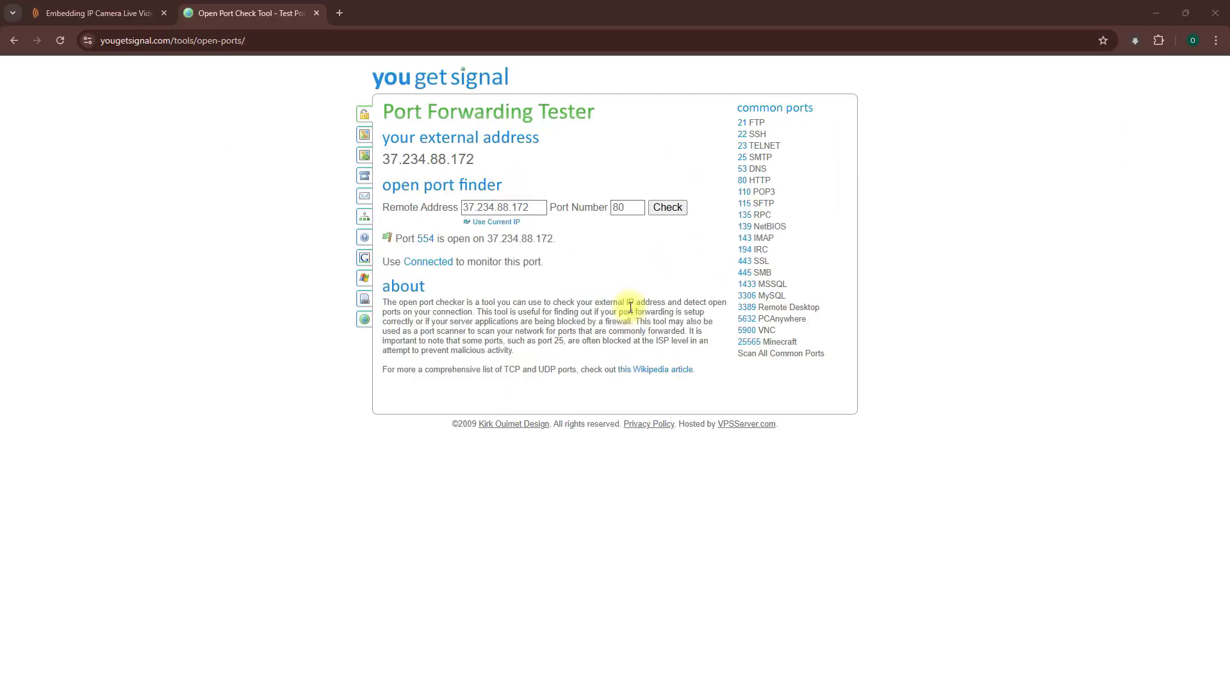
Check ports 8080 and then 554 in the Port Forwarding Tester.
{"action": "double_click", "coordinate": [632, 206]}
{"action": "type", "text": "8080"}
{"action": "left_click", "coordinate": [658, 213]}
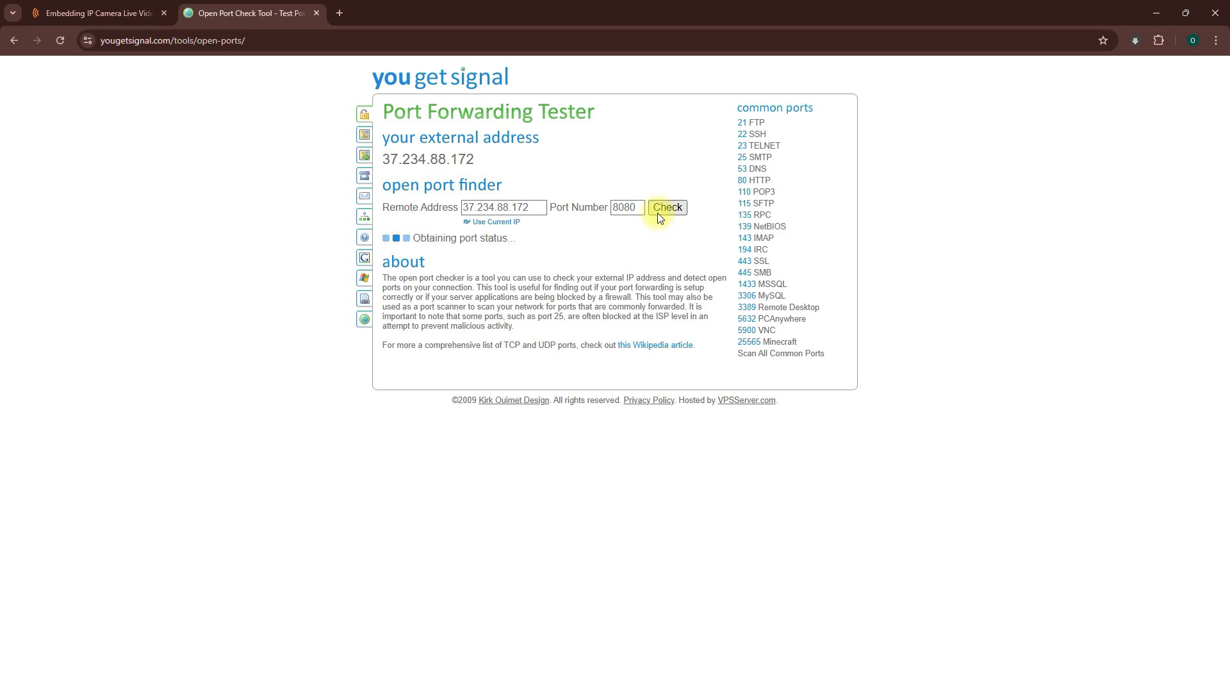
{"action": "double_click", "coordinate": [629, 212]}
{"action": "type", "text": "554"}
{"action": "left_click", "coordinate": [670, 207]}
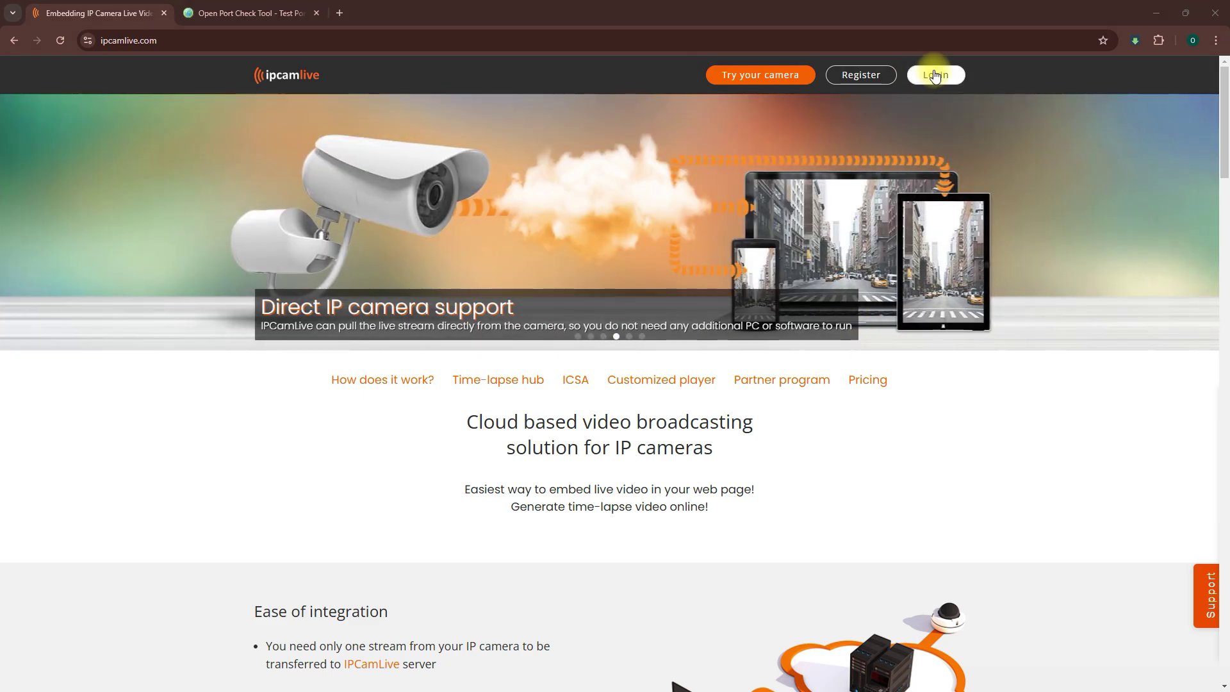
Sign in to IPCamLive and add a new camera via the RTSP/HTTP stream option.
{"action": "left_click", "coordinate": [934, 74]}
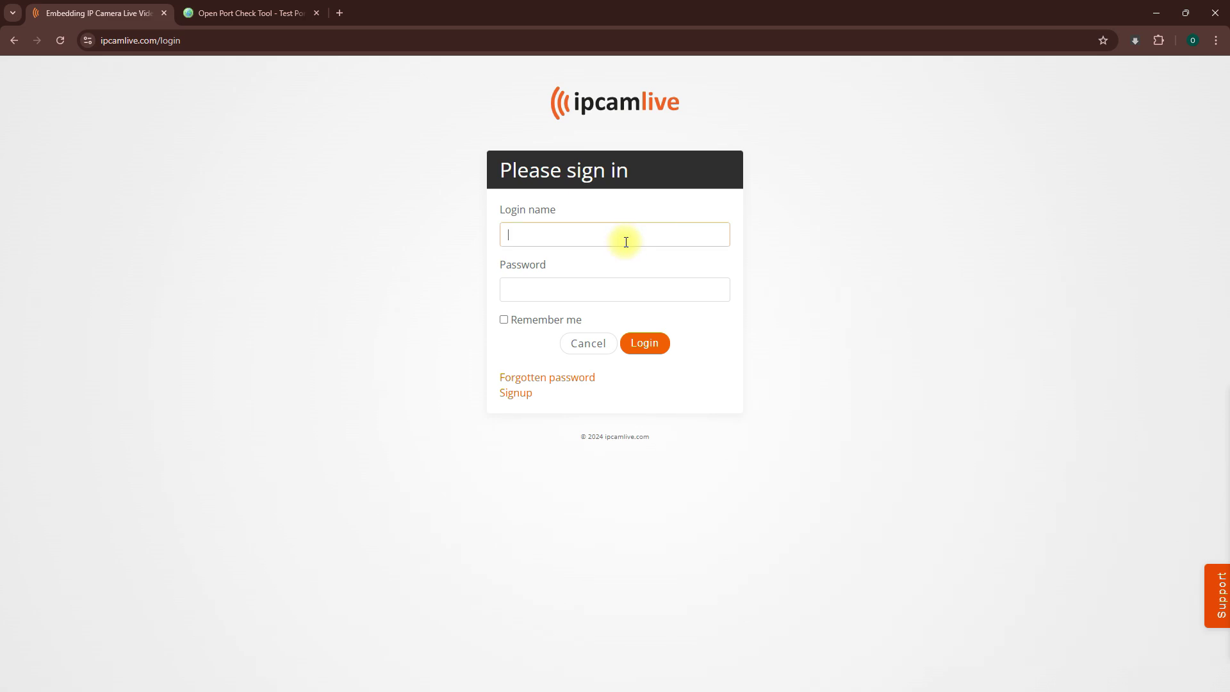
{"action": "left_click", "coordinate": [644, 343]}
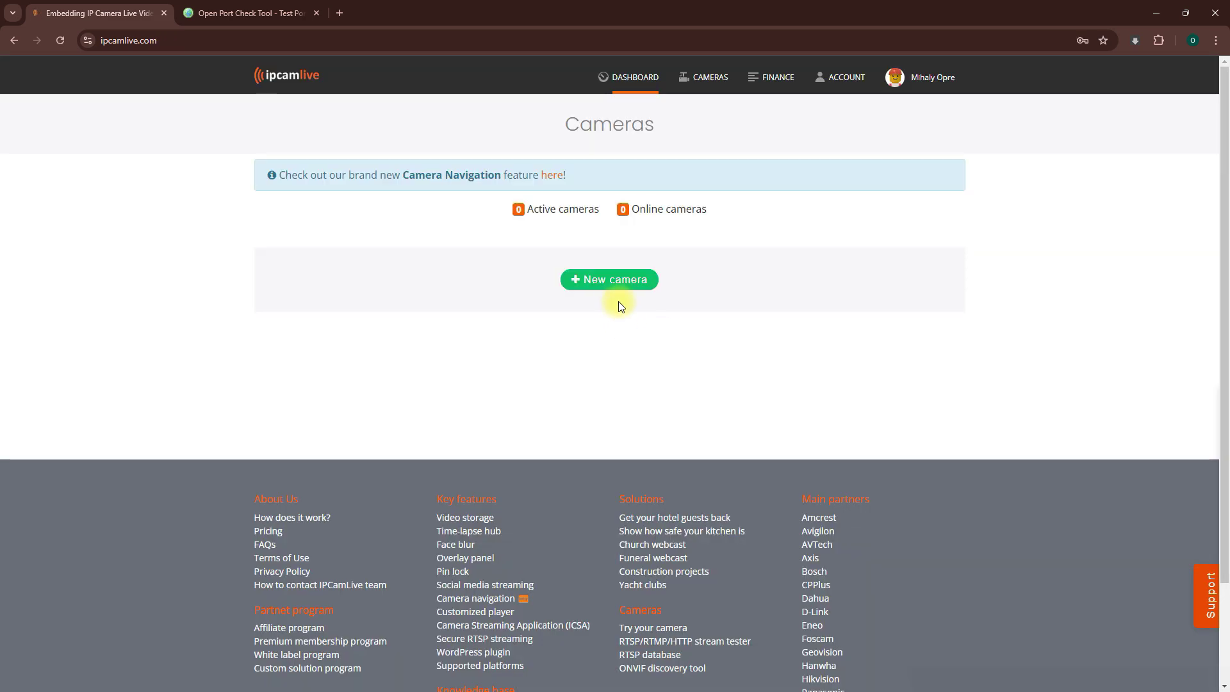
{"action": "left_click", "coordinate": [616, 282]}
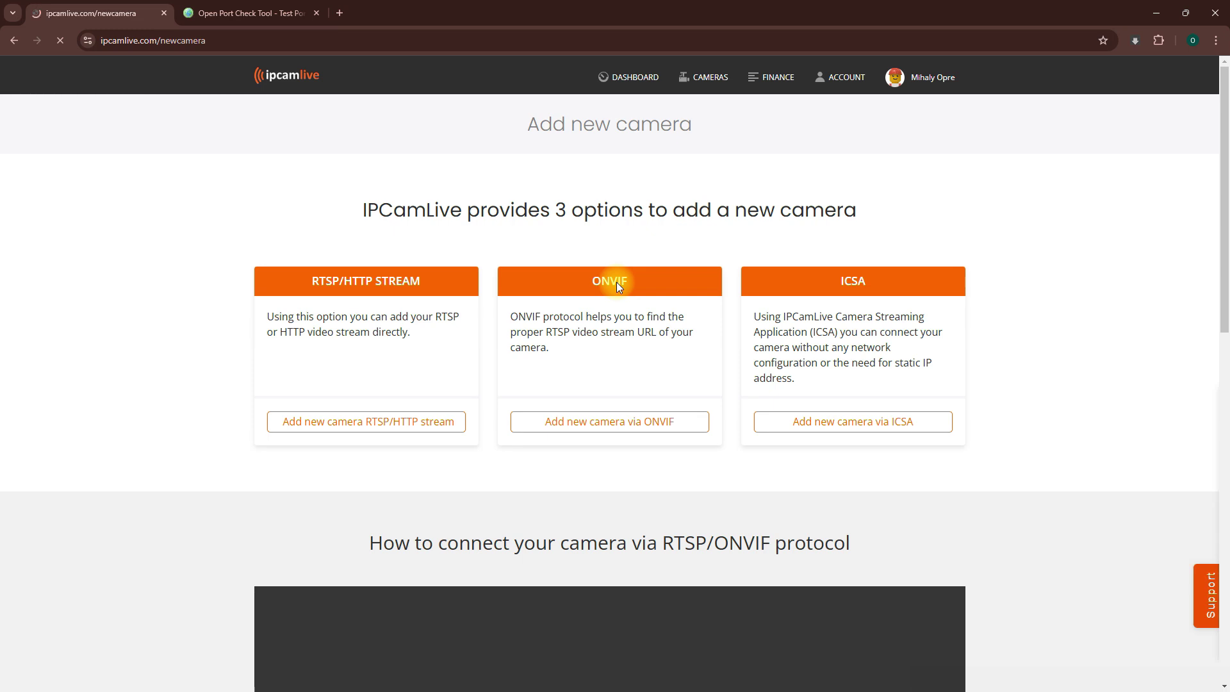
{"action": "left_click", "coordinate": [356, 422]}
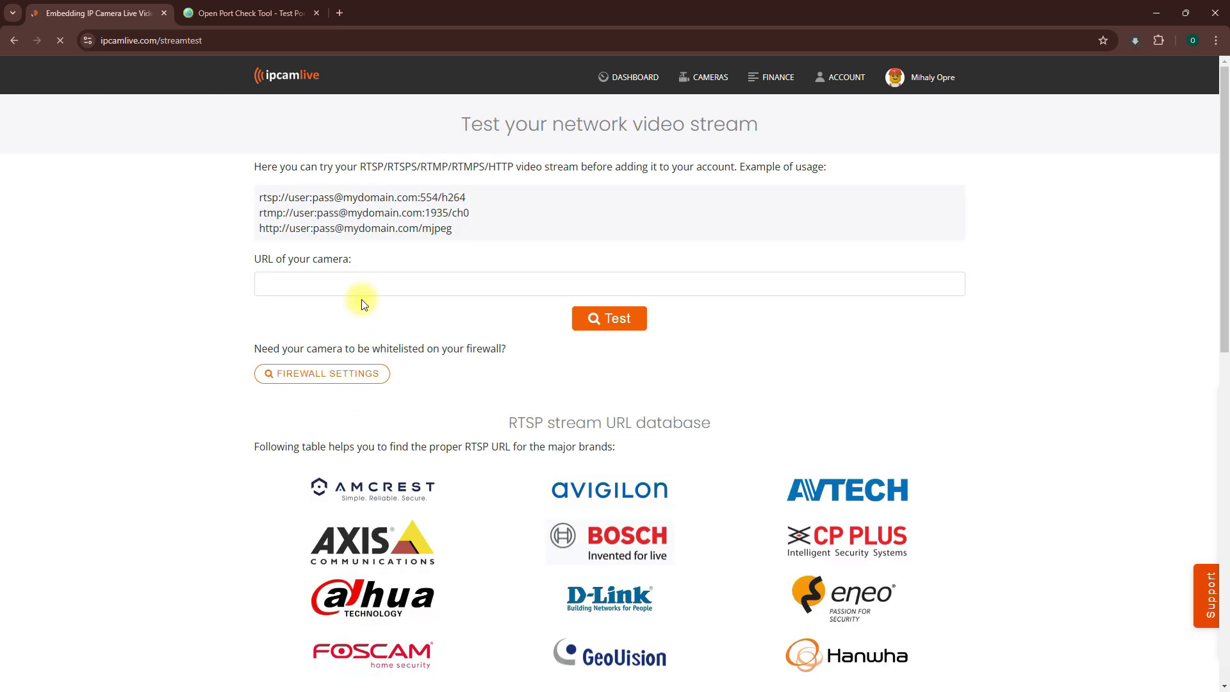
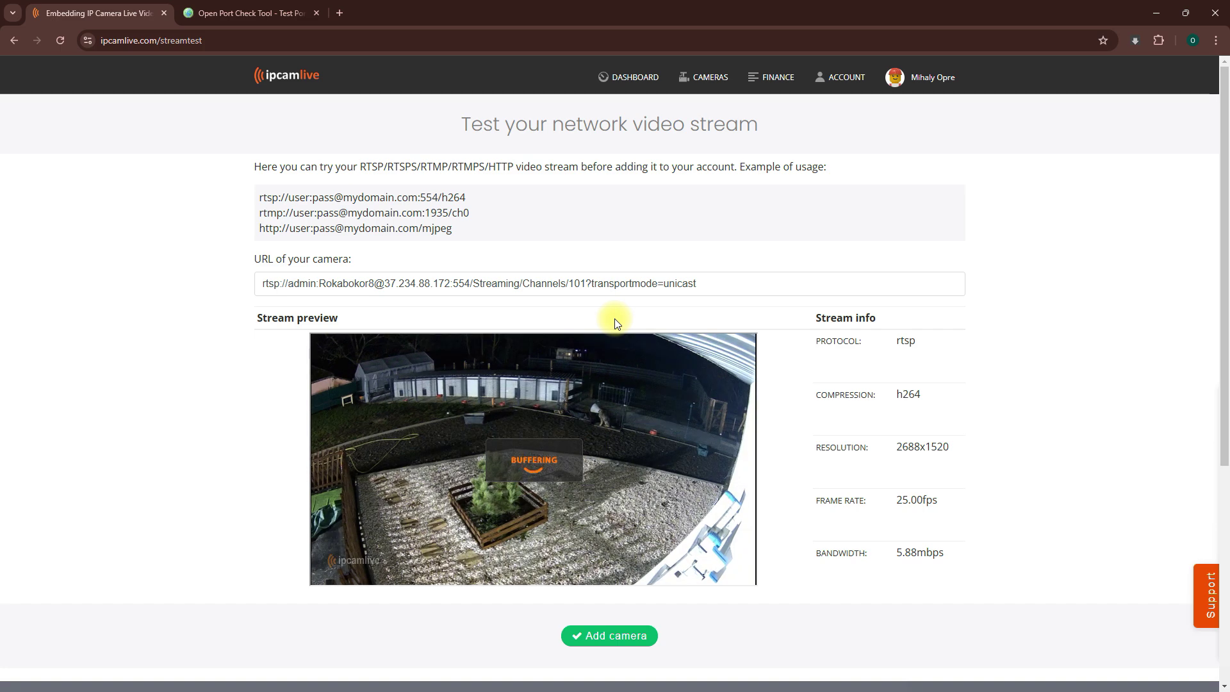
Add the tested camera to the IPCamLive account on the Ultimate service type.
{"action": "scroll", "coordinate": [615, 322], "scroll_direction": "down", "scroll_amount": 1}
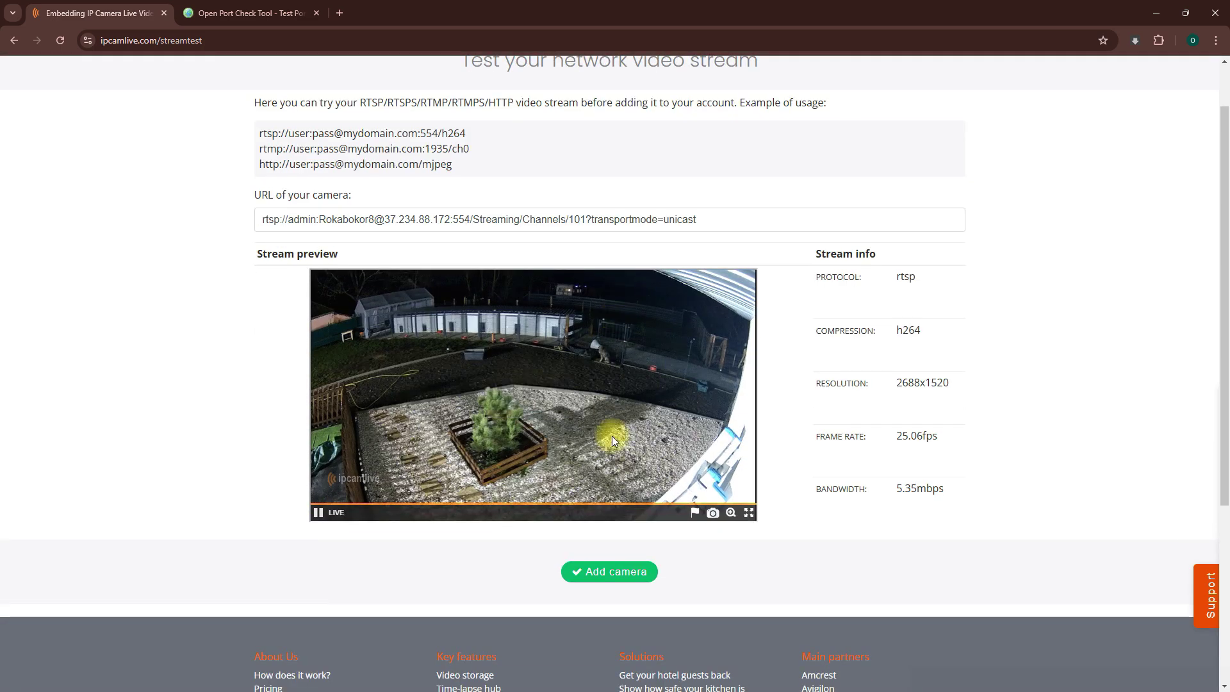
{"action": "left_click", "coordinate": [608, 571]}
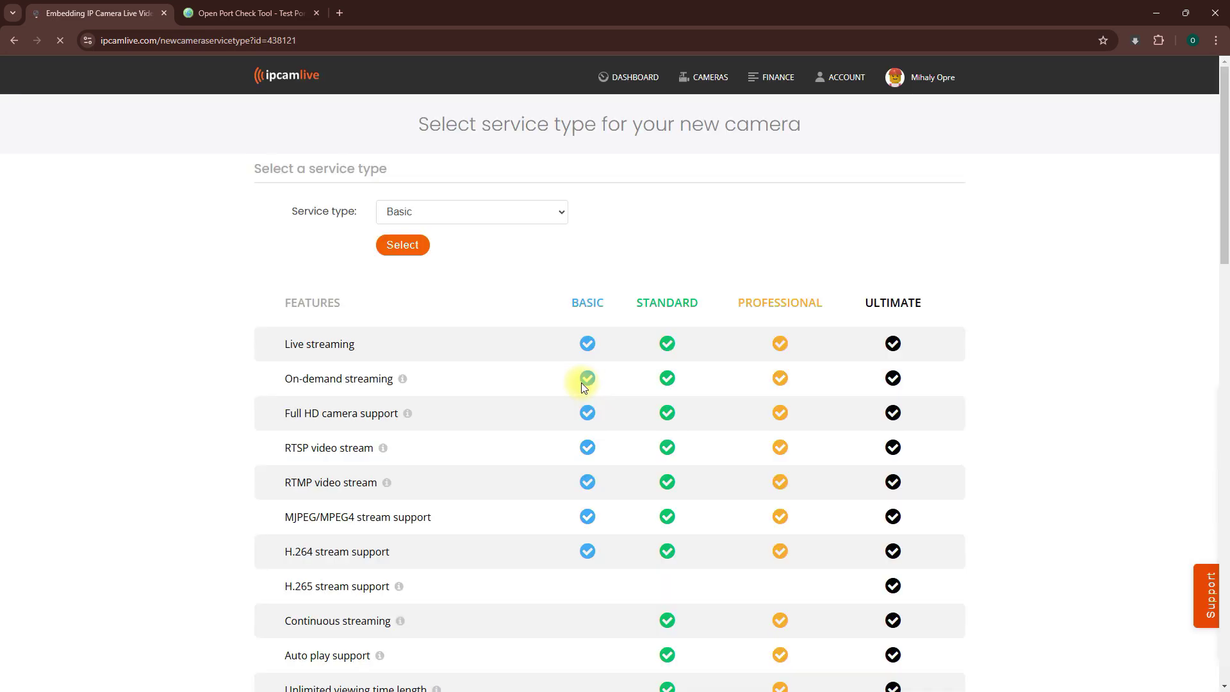
{"action": "left_click", "coordinate": [441, 218]}
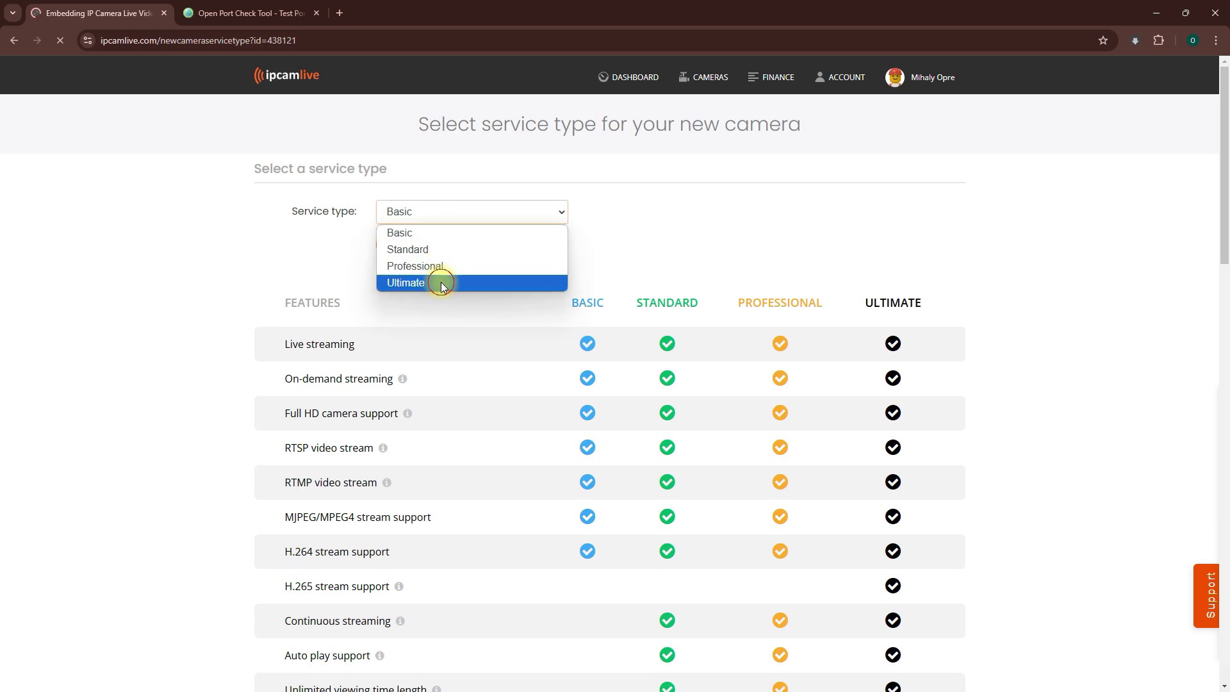
{"action": "left_click", "coordinate": [439, 280]}
{"action": "left_click", "coordinate": [410, 247]}
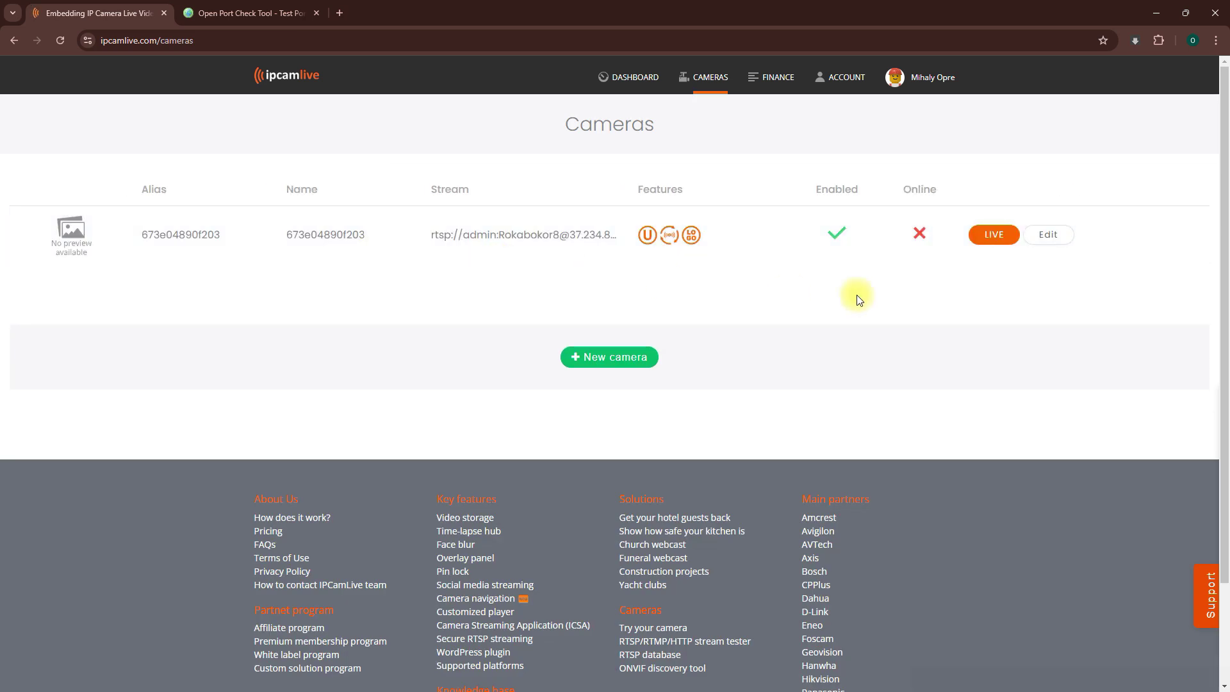
Watch the new camera's LIVE stream, then move to the homepage's partner camera brands list.
{"action": "left_click", "coordinate": [993, 235]}
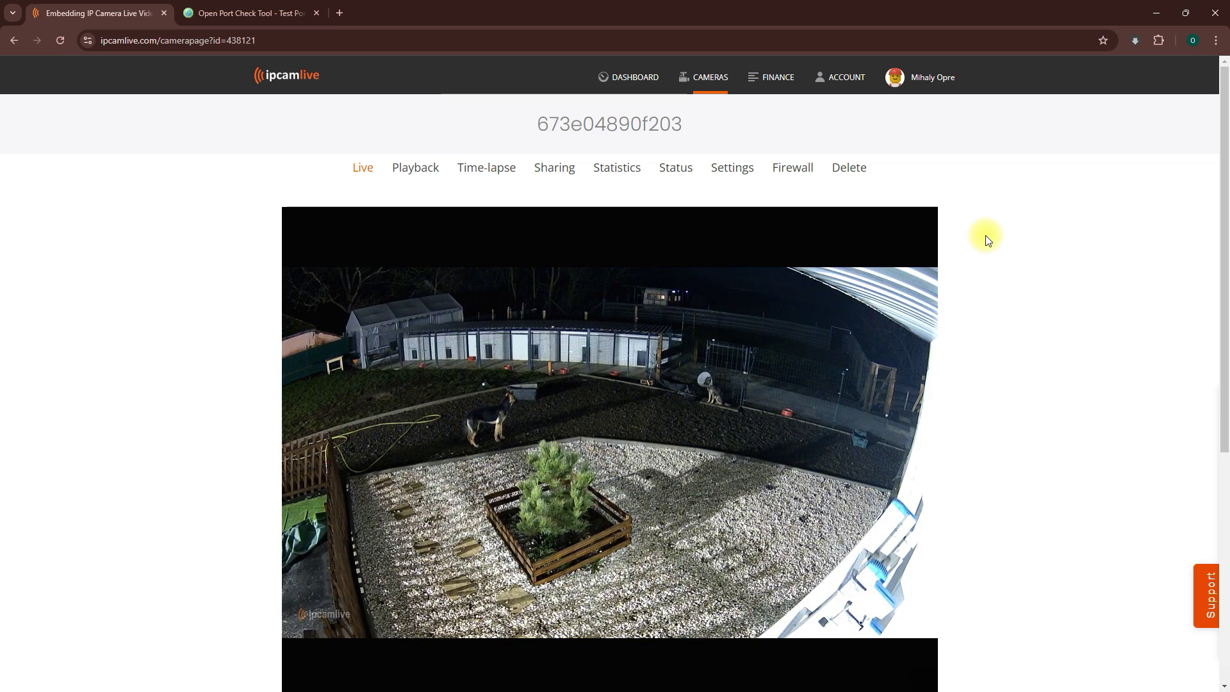
{"action": "scroll", "coordinate": [987, 238], "scroll_direction": "down", "scroll_amount": 2}
{"action": "scroll", "coordinate": [986, 238], "scroll_direction": "up", "scroll_amount": 1}
{"action": "scroll", "coordinate": [986, 239], "scroll_direction": "up", "scroll_amount": 1}
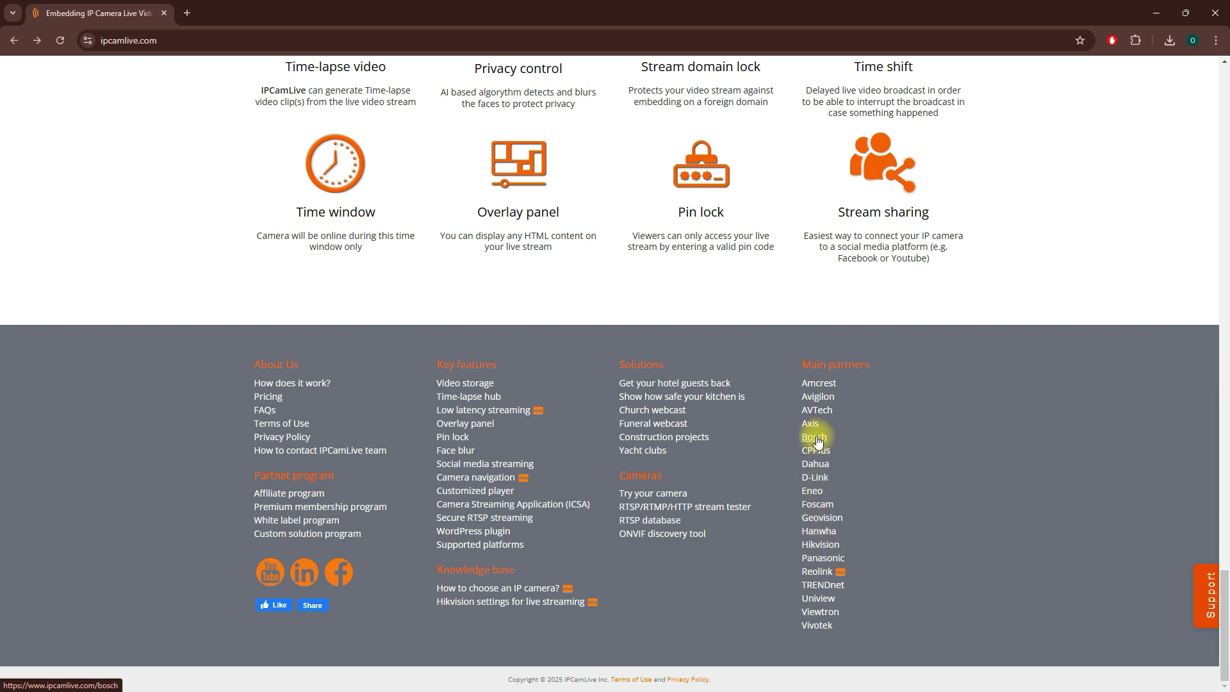
Read the Amcrest, AVTech and Hanwha RTSP URL format pages from the partner list.
{"action": "left_click", "coordinate": [813, 384]}
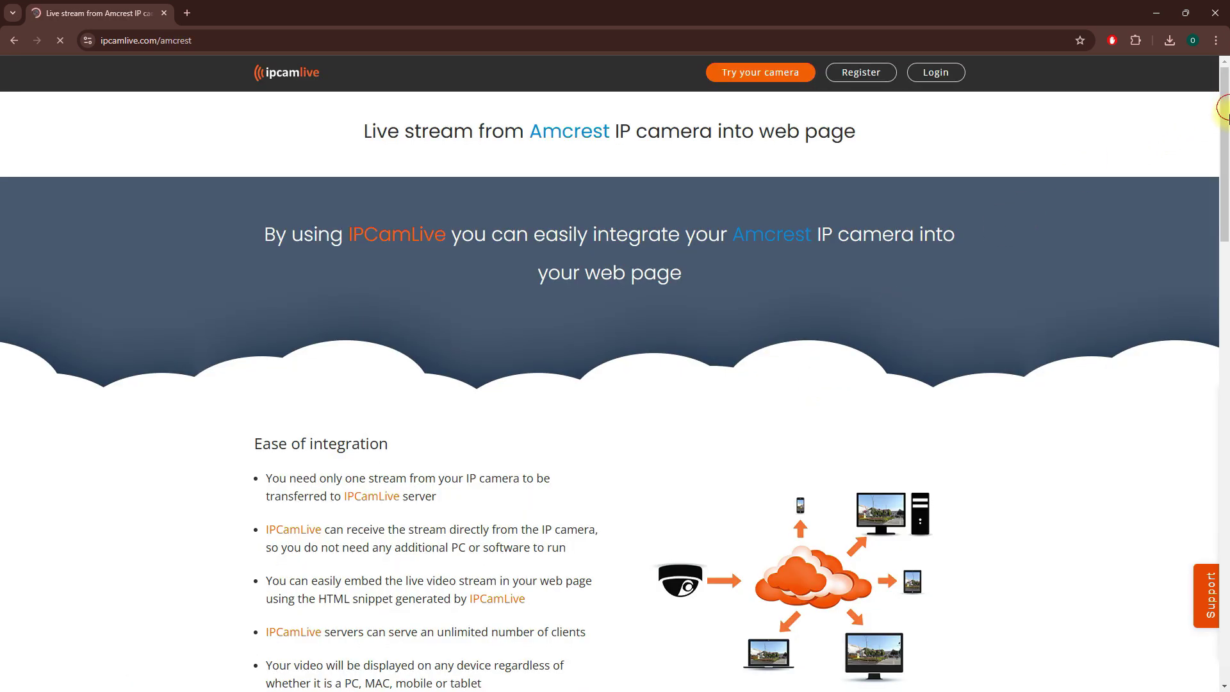
{"action": "left_click_drag", "start_coordinate": [1225, 122], "coordinate": [1195, 383]}
{"action": "left_click", "coordinate": [14, 42]}
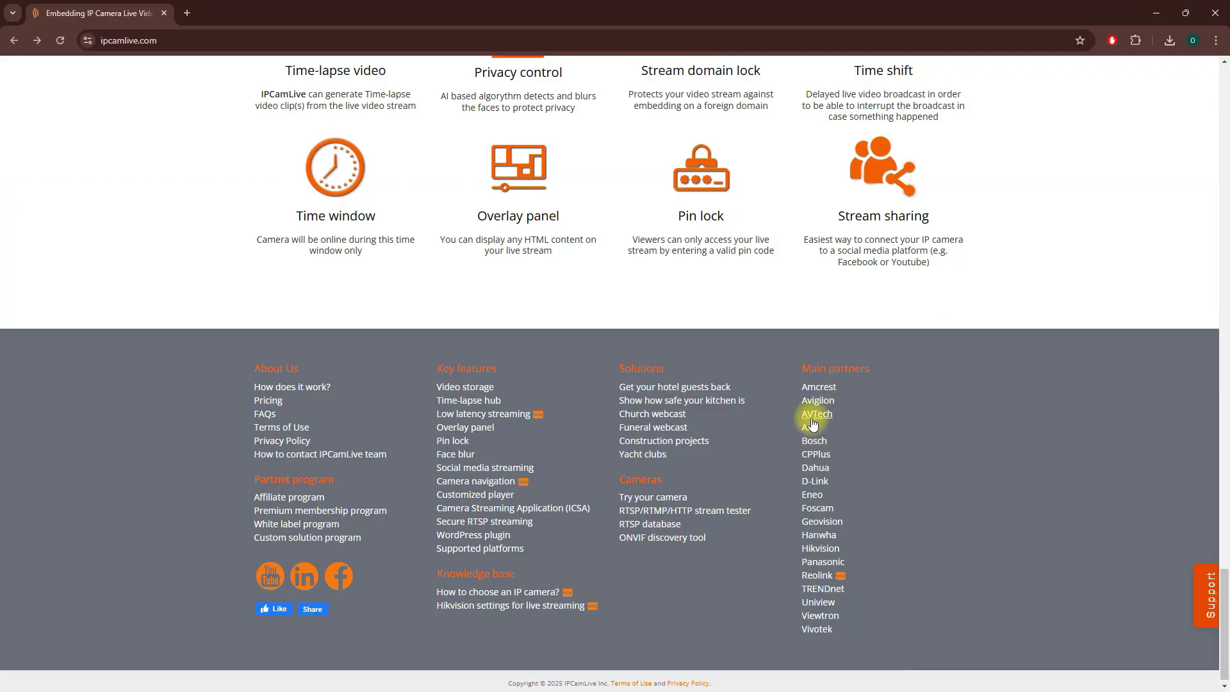
{"action": "left_click", "coordinate": [812, 420]}
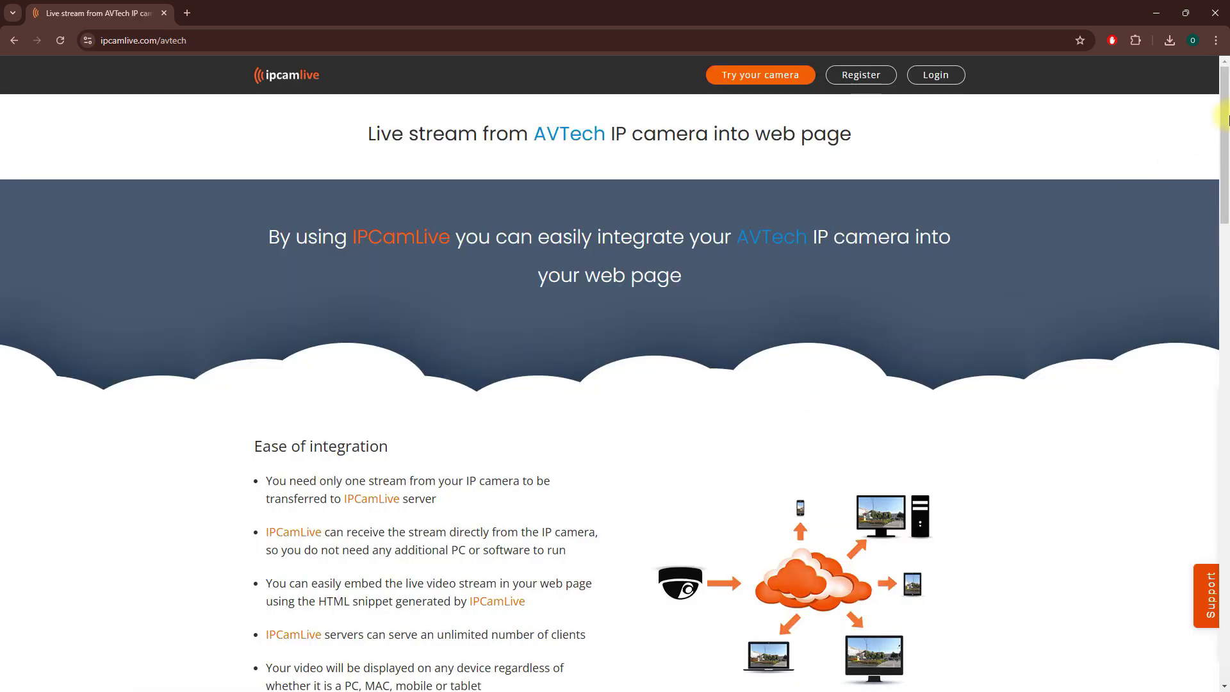
{"action": "left_click_drag", "start_coordinate": [1226, 119], "coordinate": [1204, 378]}
{"action": "scroll", "coordinate": [782, 288], "scroll_direction": "down", "scroll_amount": 1}
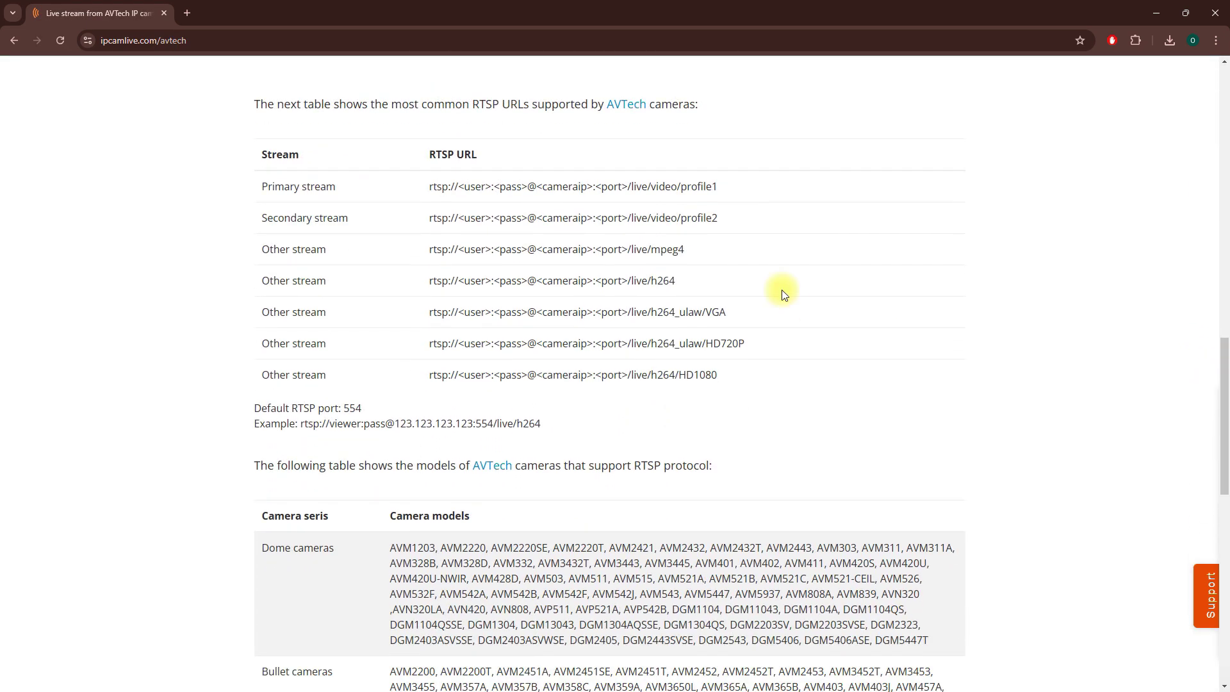
{"action": "left_click", "coordinate": [14, 40]}
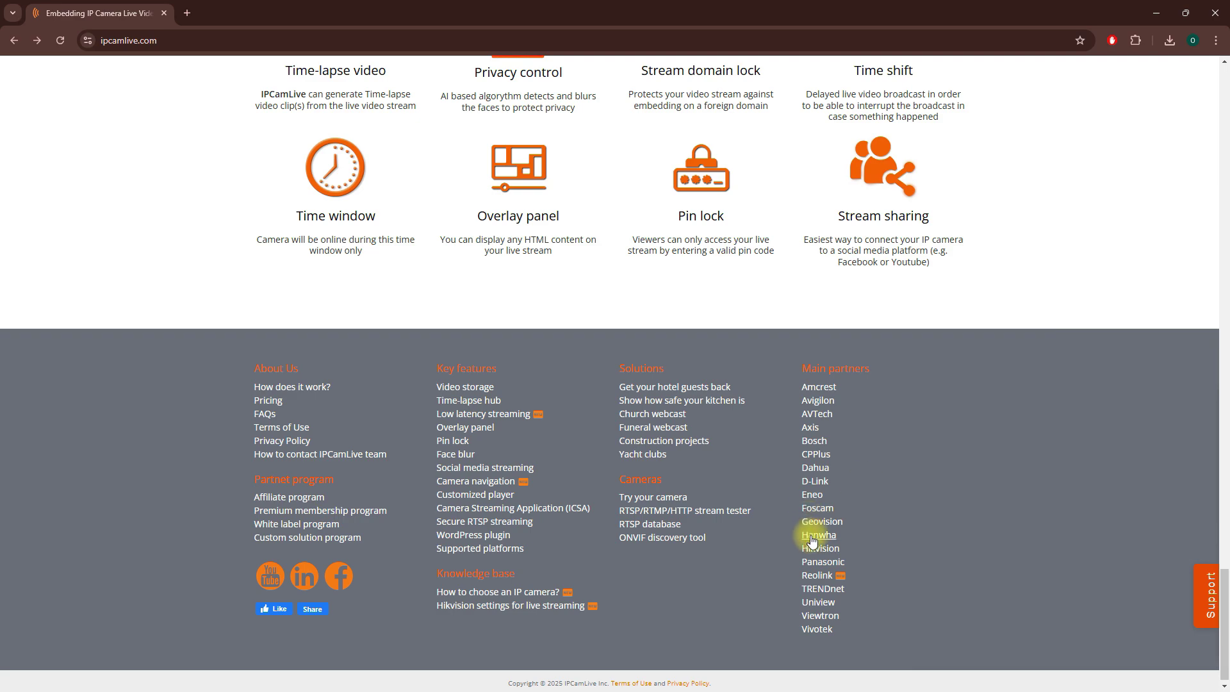
{"action": "left_click", "coordinate": [817, 535]}
{"action": "left_click_drag", "start_coordinate": [1223, 113], "coordinate": [1224, 396]}
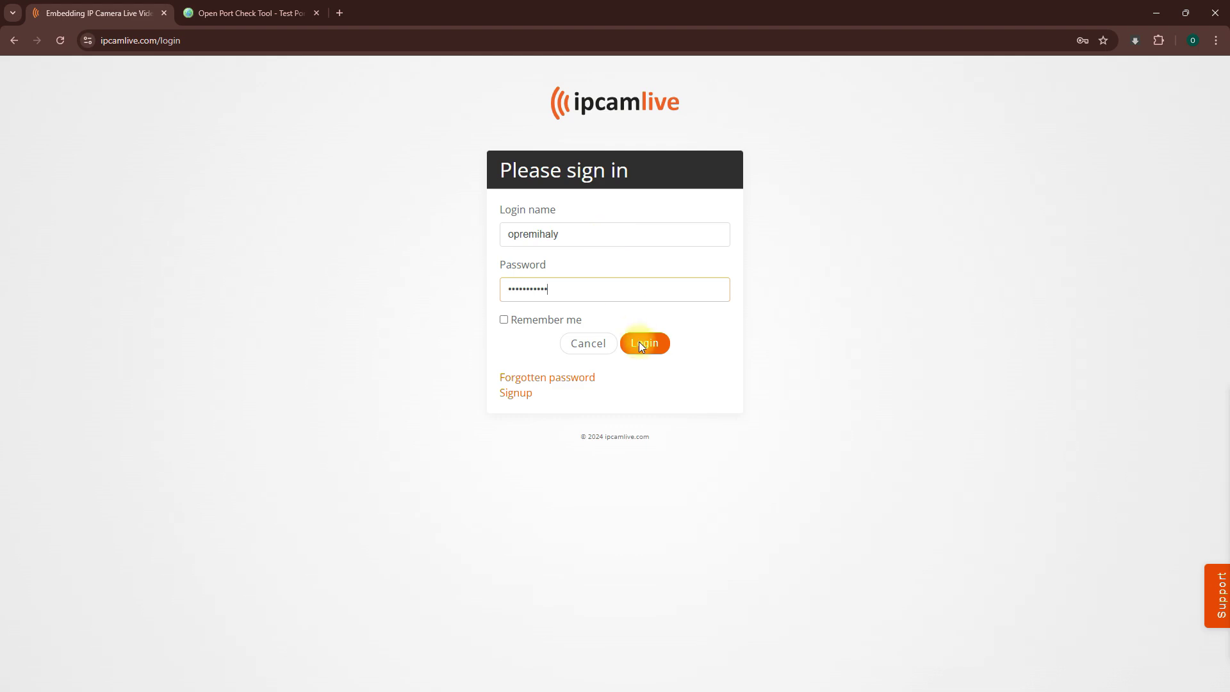
Log in and open the Add new camera page from the Cameras dashboard.
{"action": "left_click", "coordinate": [639, 342]}
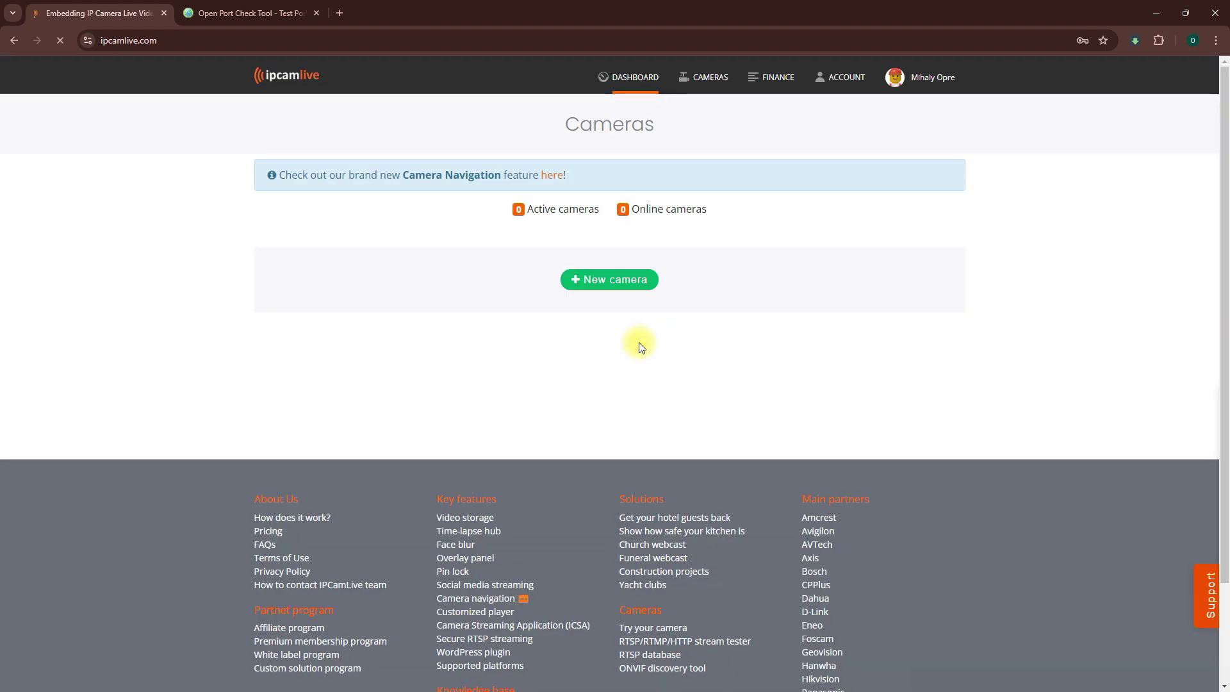
{"action": "left_click", "coordinate": [625, 286]}
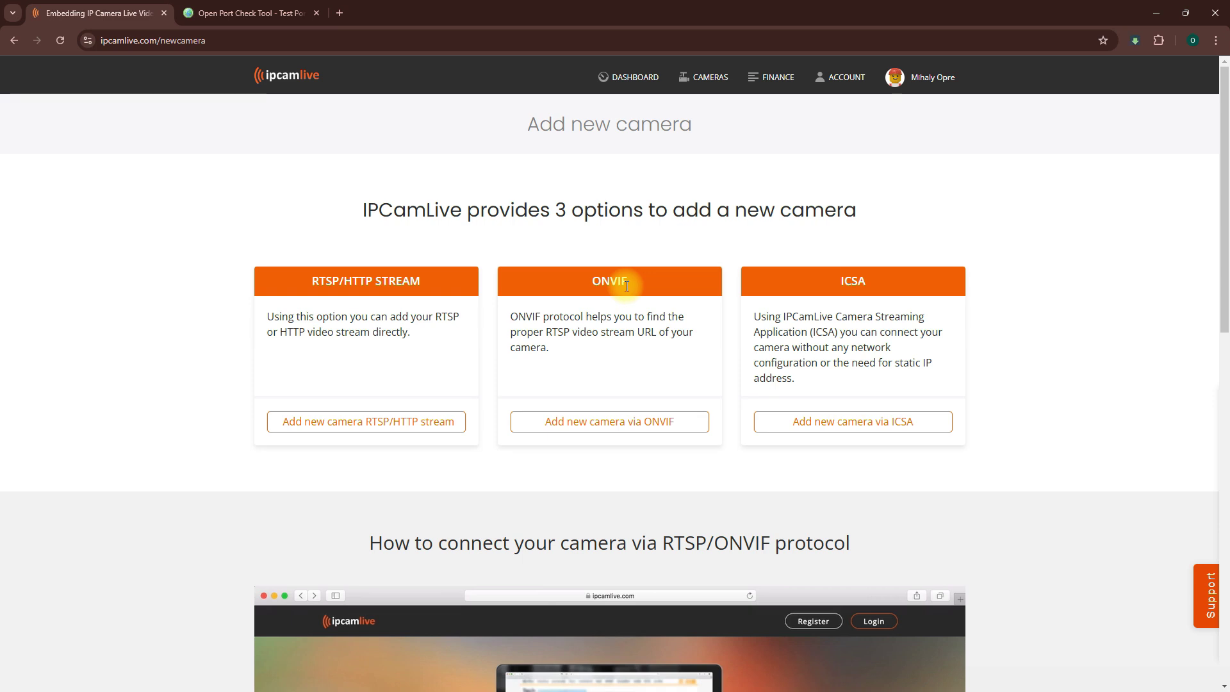
Run ONVIF discovery on 37.234.88.172:8080 with the camera's pasted address and credentials.
{"action": "left_click", "coordinate": [612, 421]}
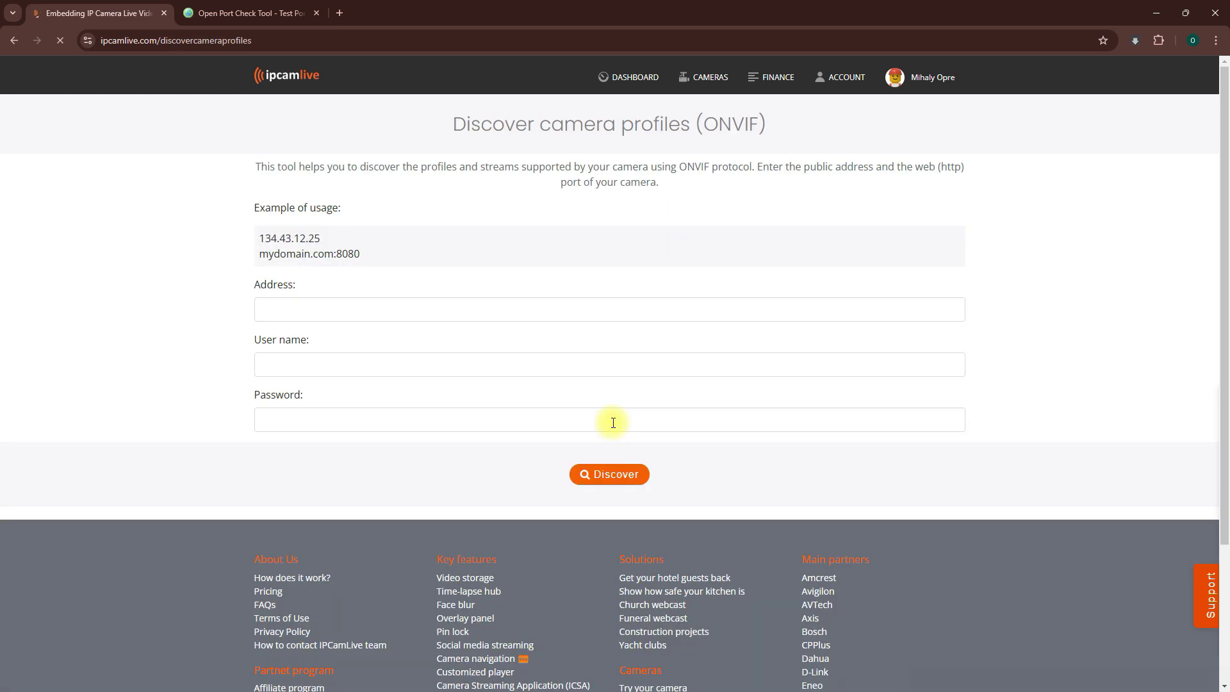
{"action": "left_click", "coordinate": [369, 309]}
{"action": "type", "text": "37.234.88.172"}
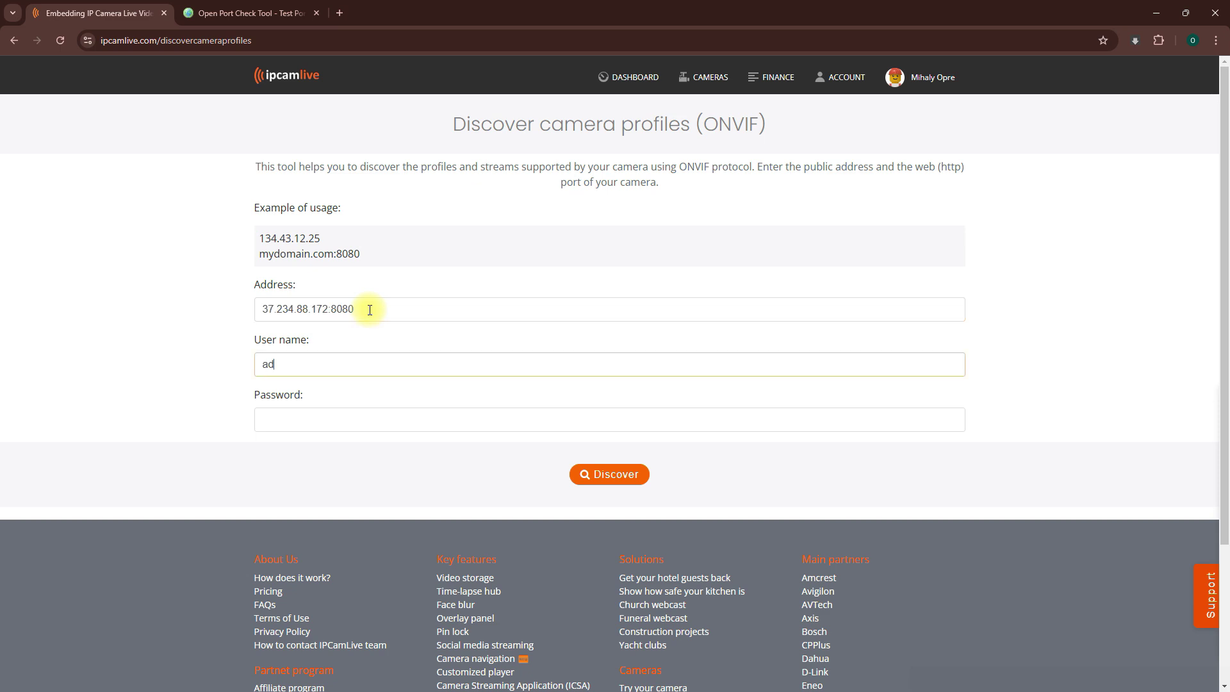
{"action": "key", "text": "Tab"}
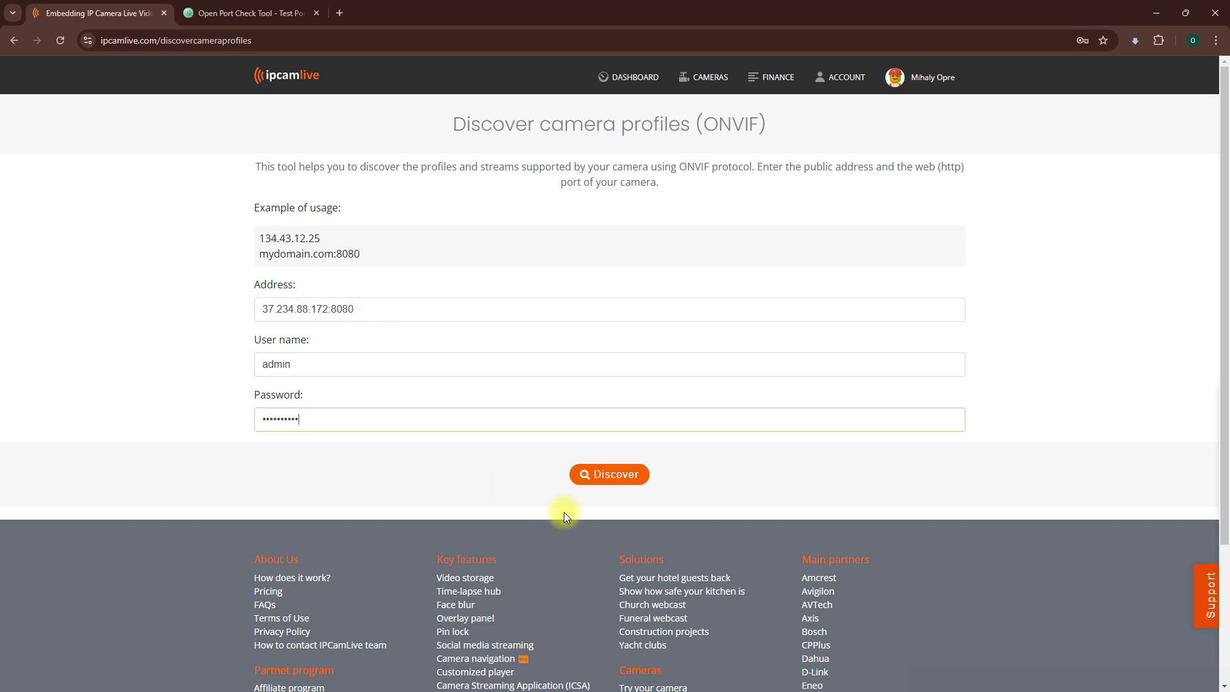
{"action": "left_click", "coordinate": [617, 479]}
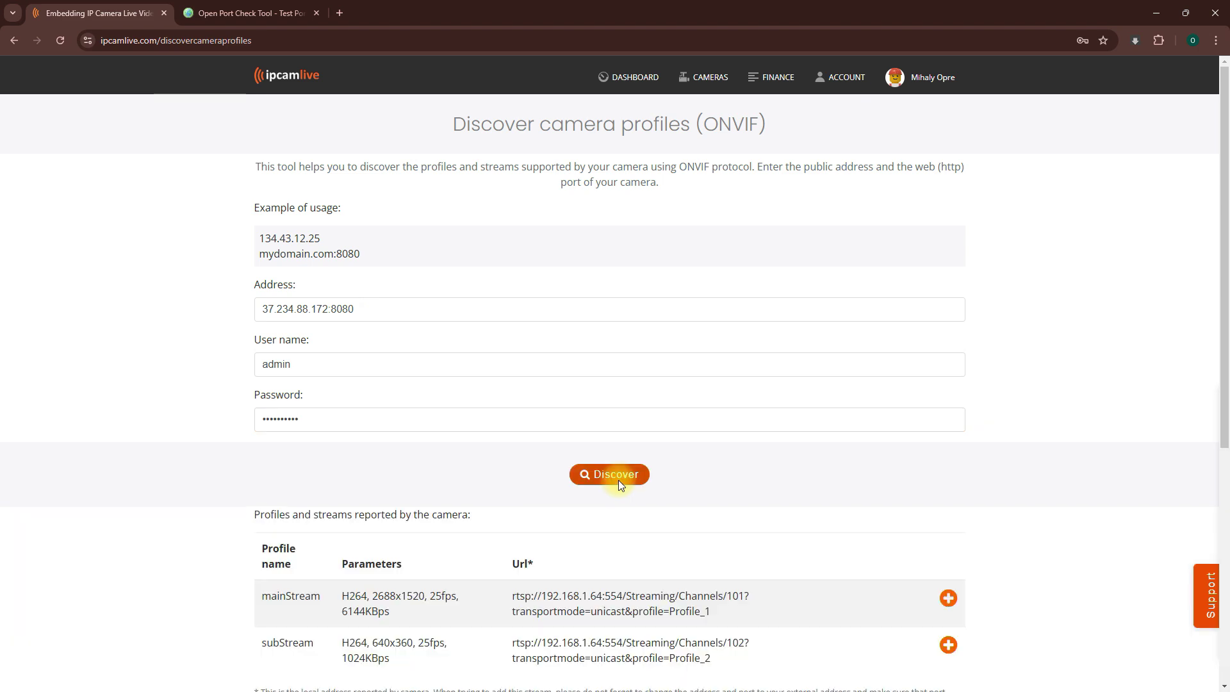
Send the 2688x1520 mainStream profile's RTSP URL to the stream tester.
{"action": "scroll", "coordinate": [619, 468], "scroll_direction": "down", "scroll_amount": 2}
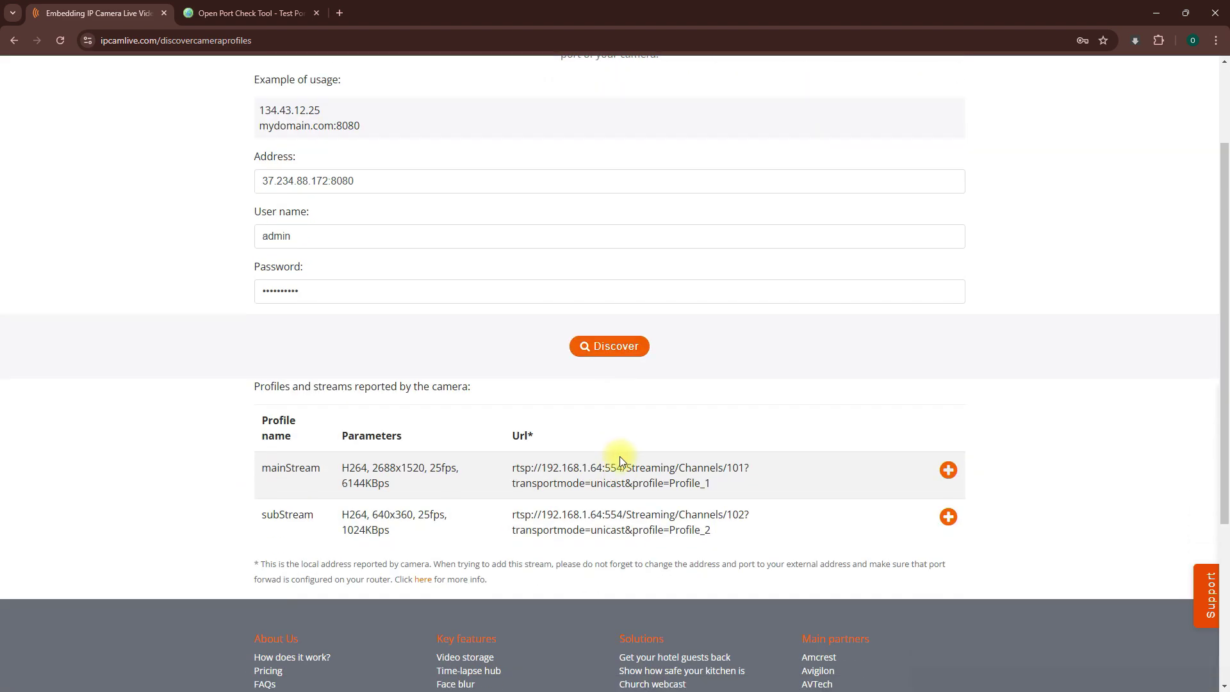
{"action": "left_click", "coordinate": [949, 472]}
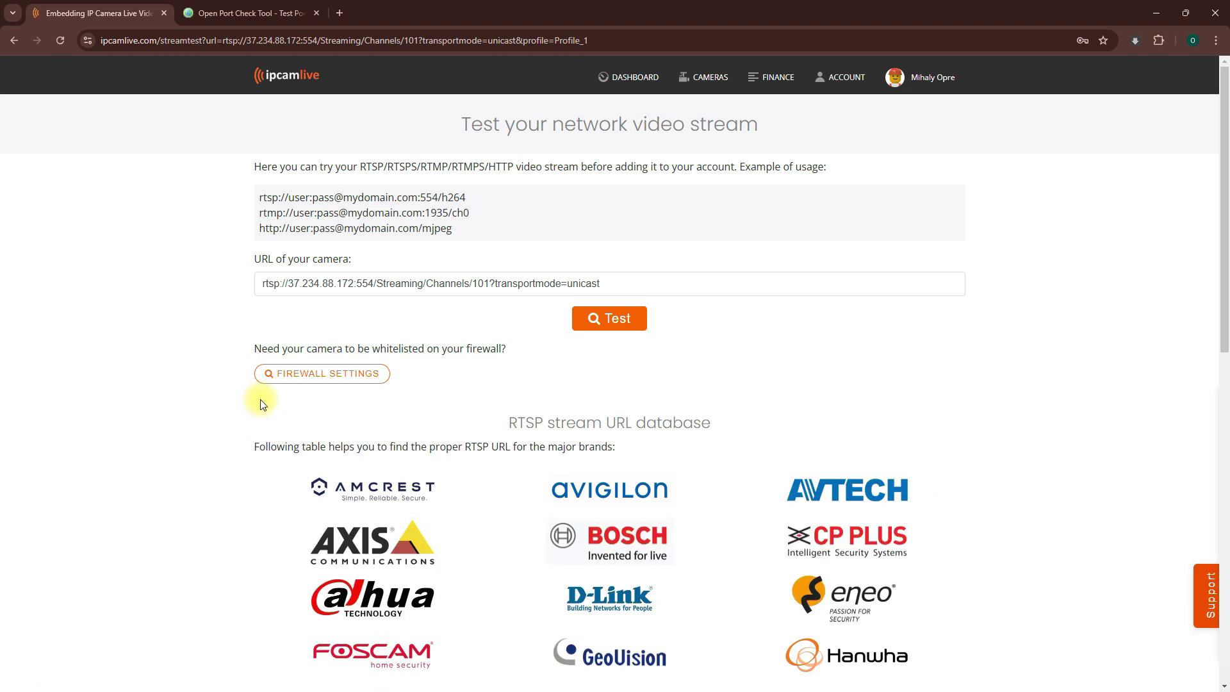
Type the camera's user name and a colon right after rtsp:// in the camera URL.
{"action": "left_click", "coordinate": [289, 284]}
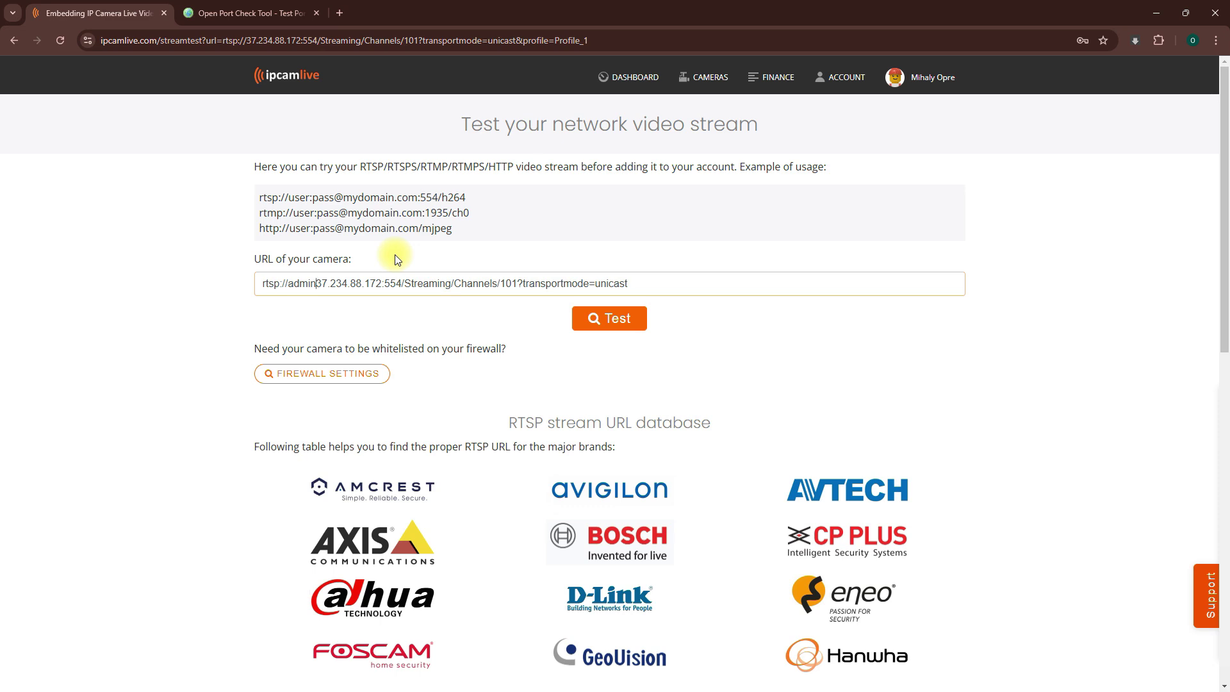
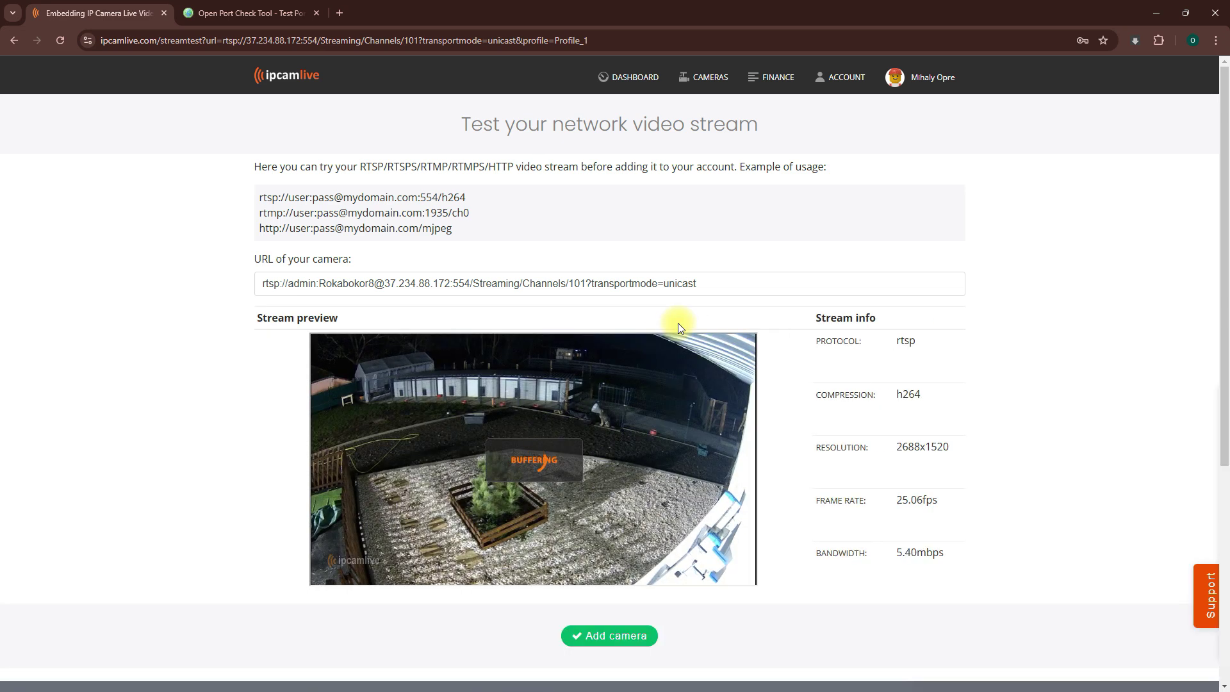
Add the tested RTSP stream as a camera with the Ultimate service type.
{"action": "scroll", "coordinate": [677, 323], "scroll_direction": "down", "scroll_amount": 1}
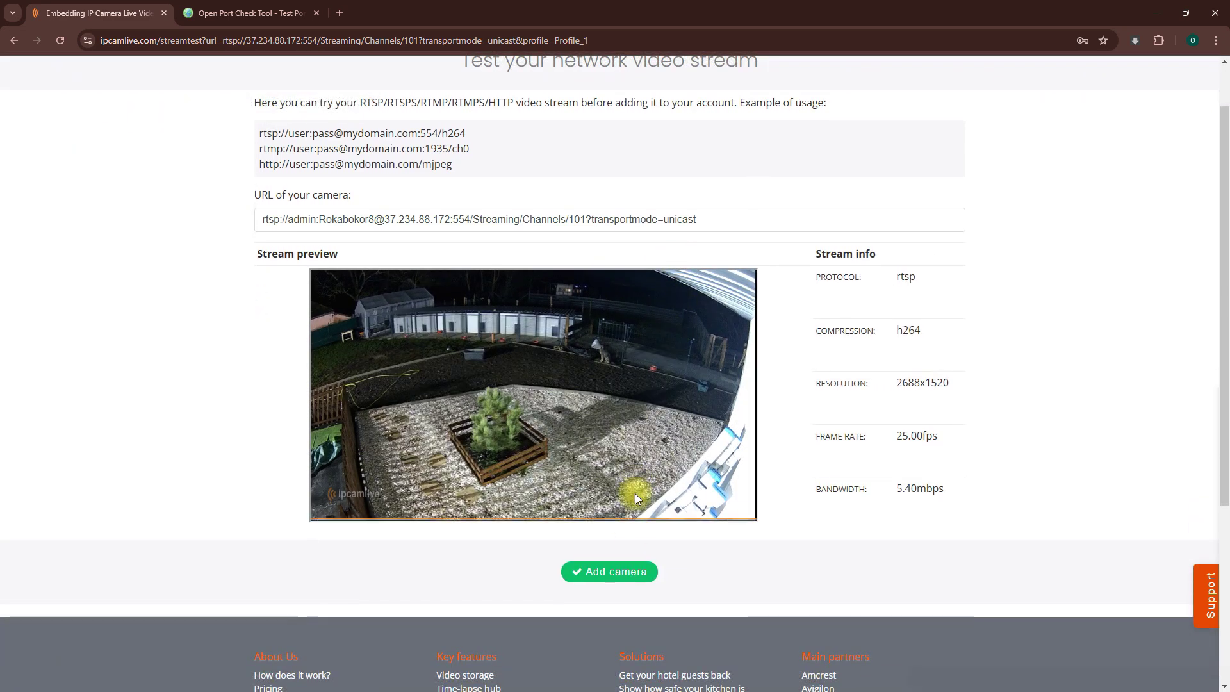
{"action": "left_click", "coordinate": [608, 576]}
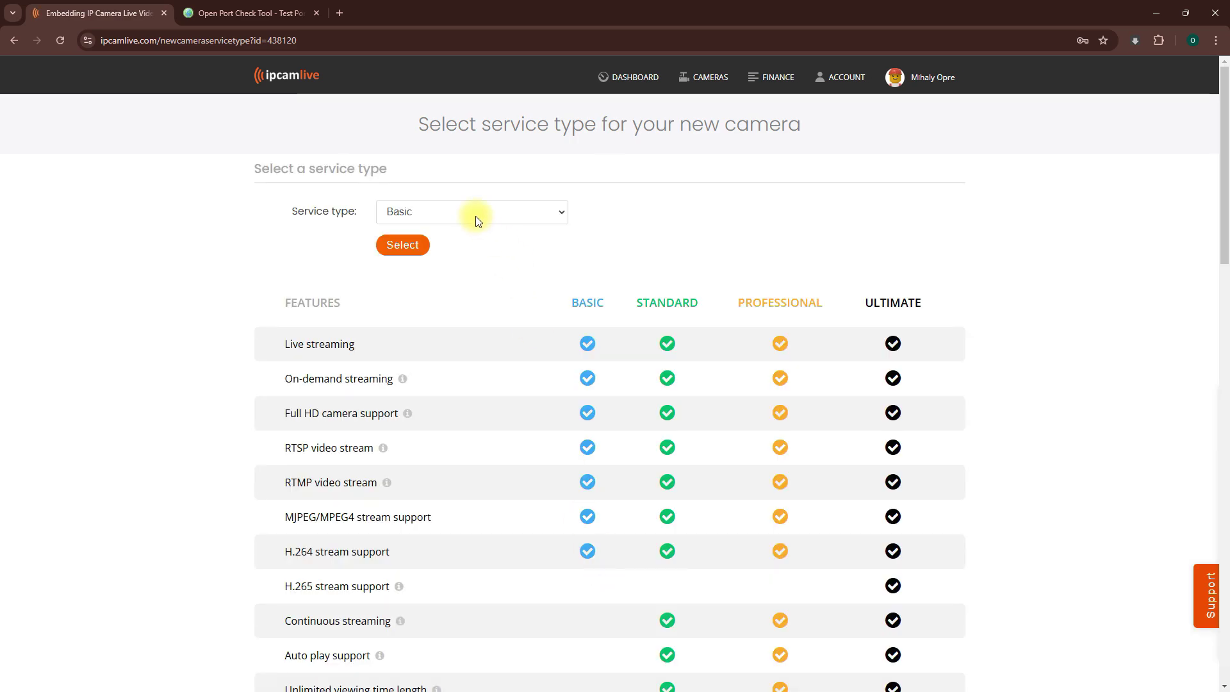
{"action": "left_click", "coordinate": [474, 212]}
{"action": "left_click", "coordinate": [455, 283]}
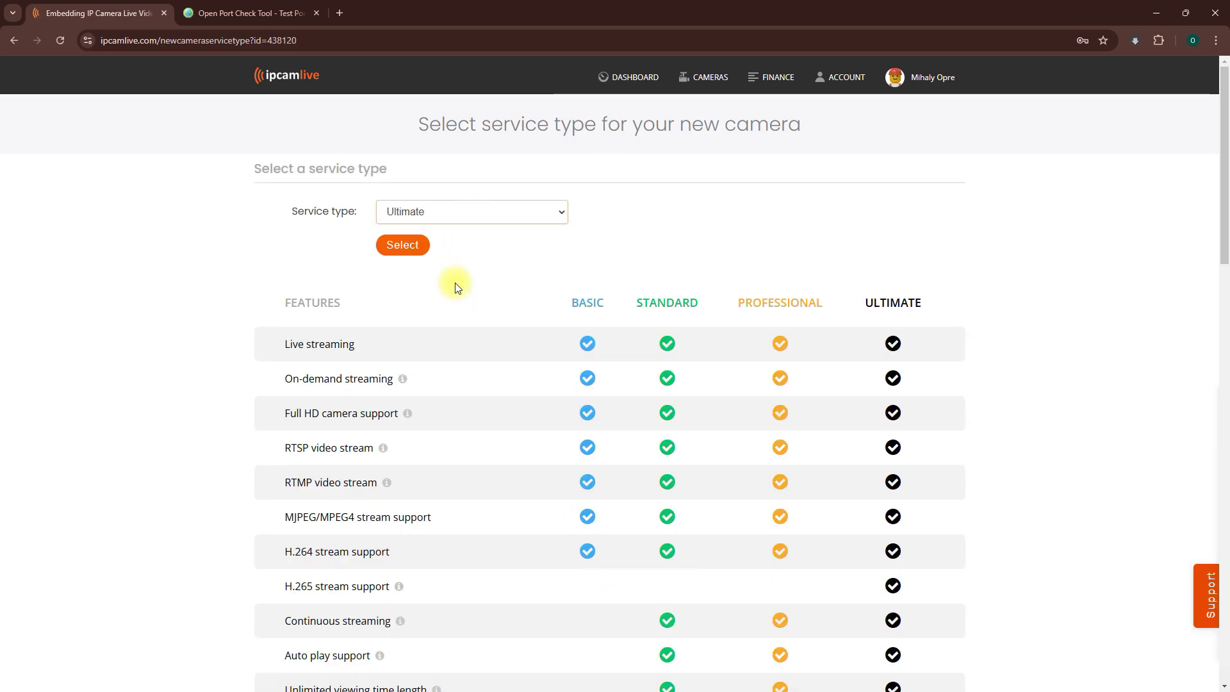
{"action": "left_click", "coordinate": [394, 245]}
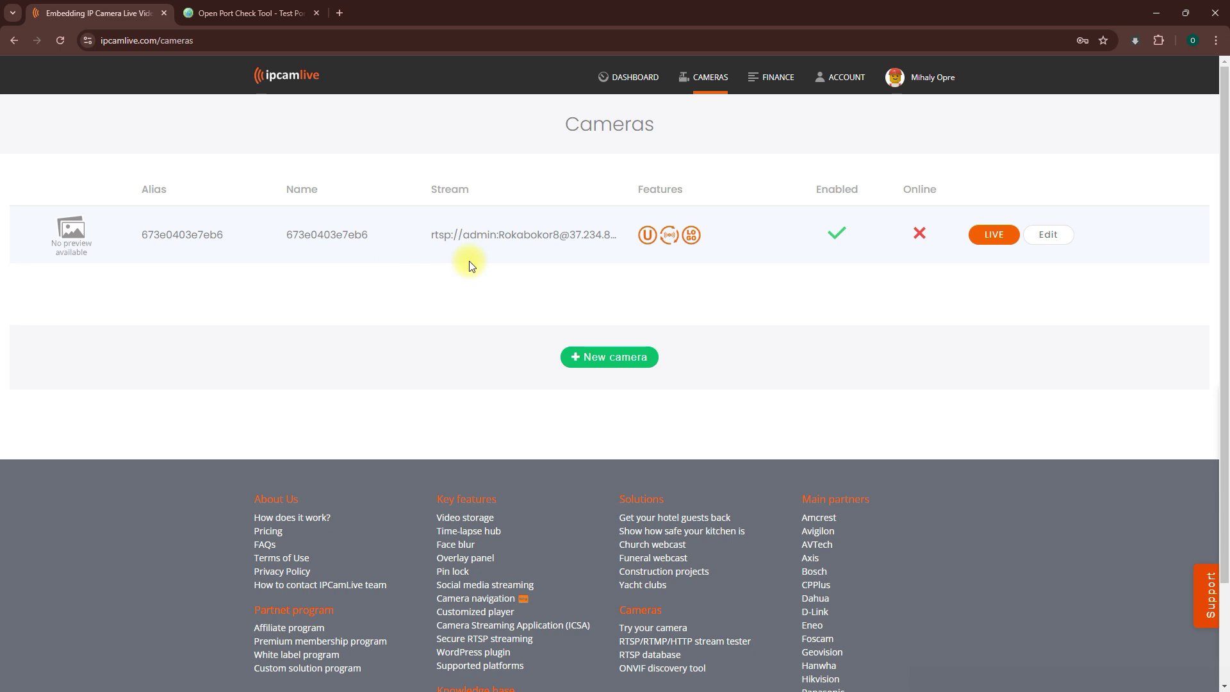
Open the live view of the new RTSP camera from its row on the Cameras page.
{"action": "left_click", "coordinate": [996, 233]}
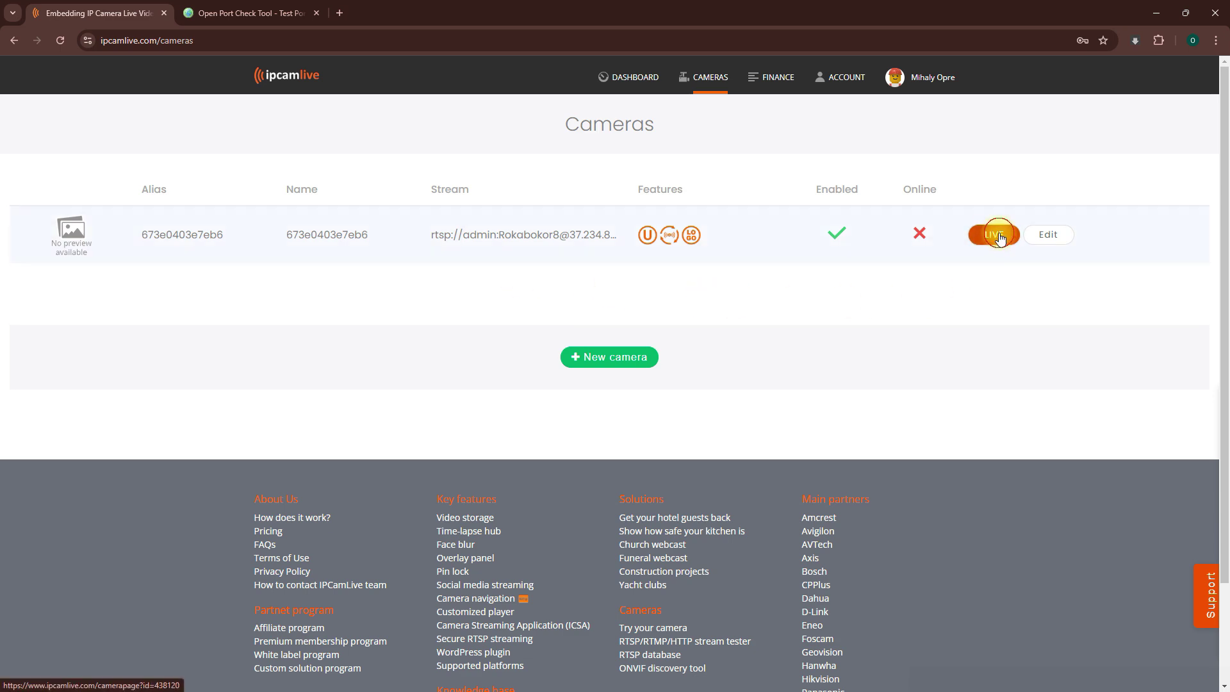